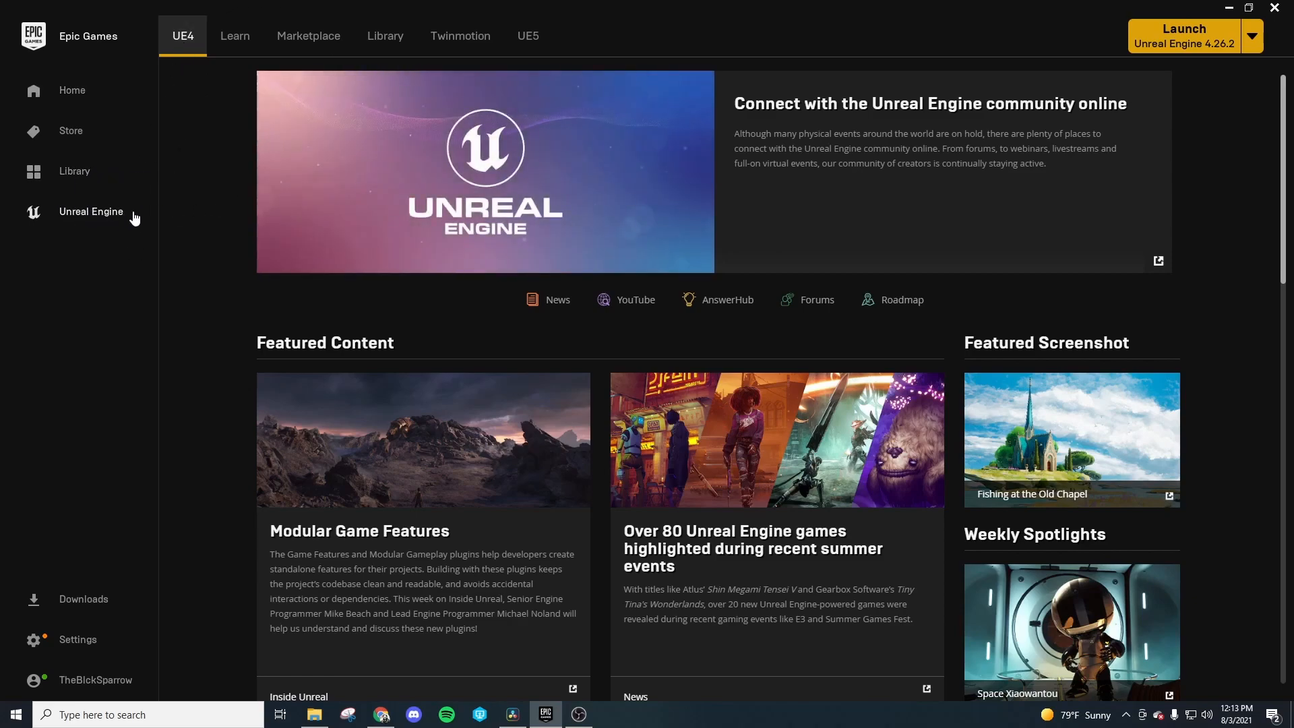
Step: Launch Unreal Engine 4.26.2 from the installed engine versions in the launcher
{"action": "left_click", "coordinate": [394, 39]}
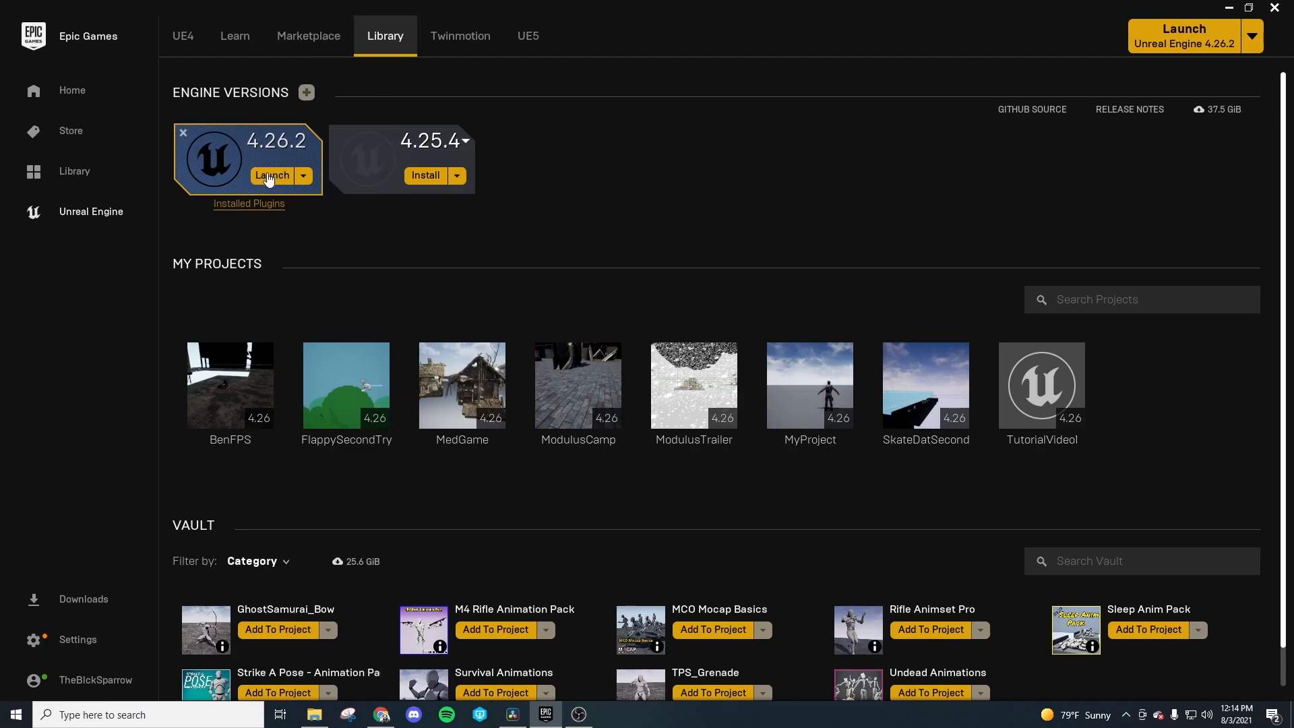
{"action": "left_click", "coordinate": [1229, 8]}
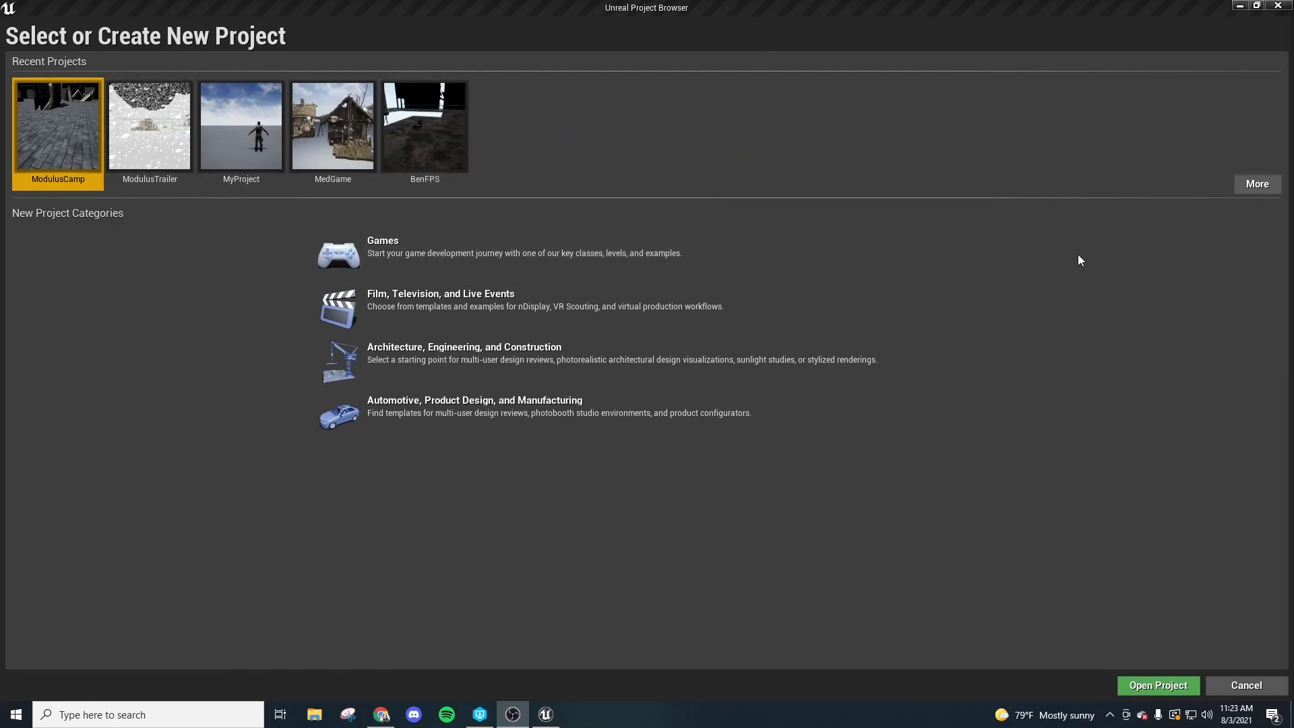
Step: Start a new Games project based on the Third Person template
{"action": "left_click", "coordinate": [440, 246]}
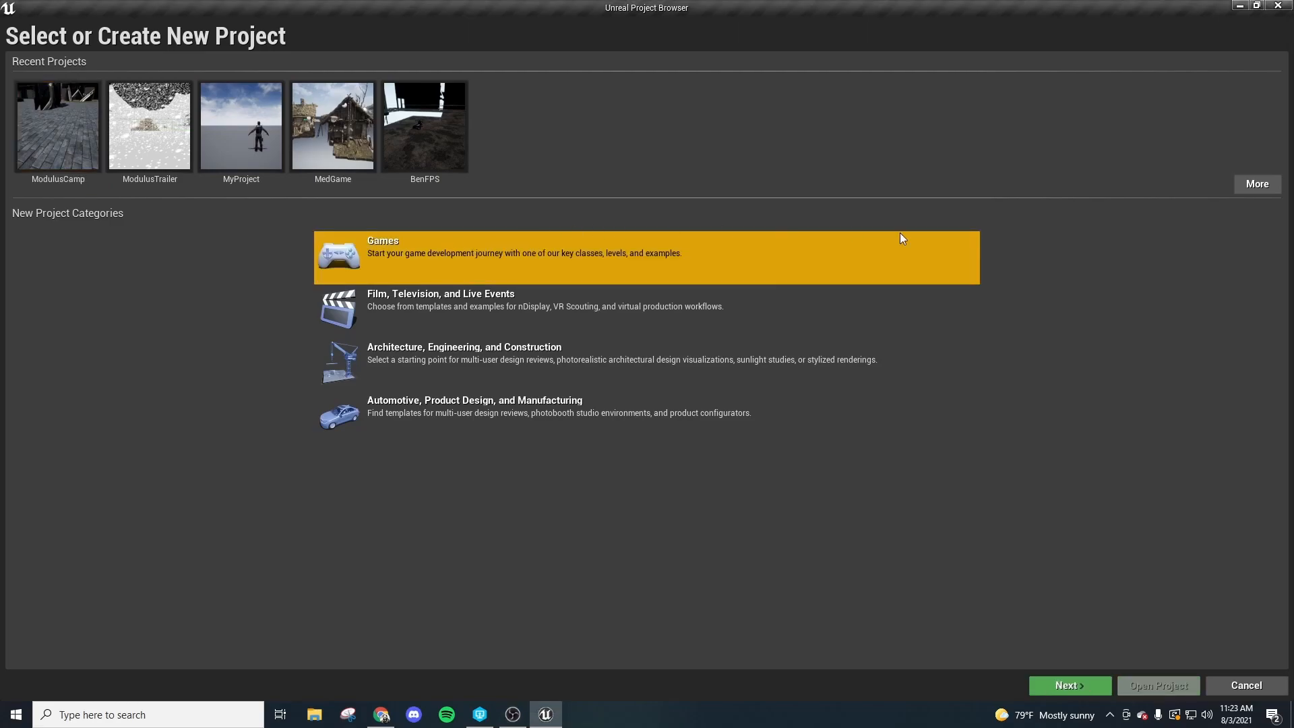
{"action": "left_click", "coordinate": [1081, 683]}
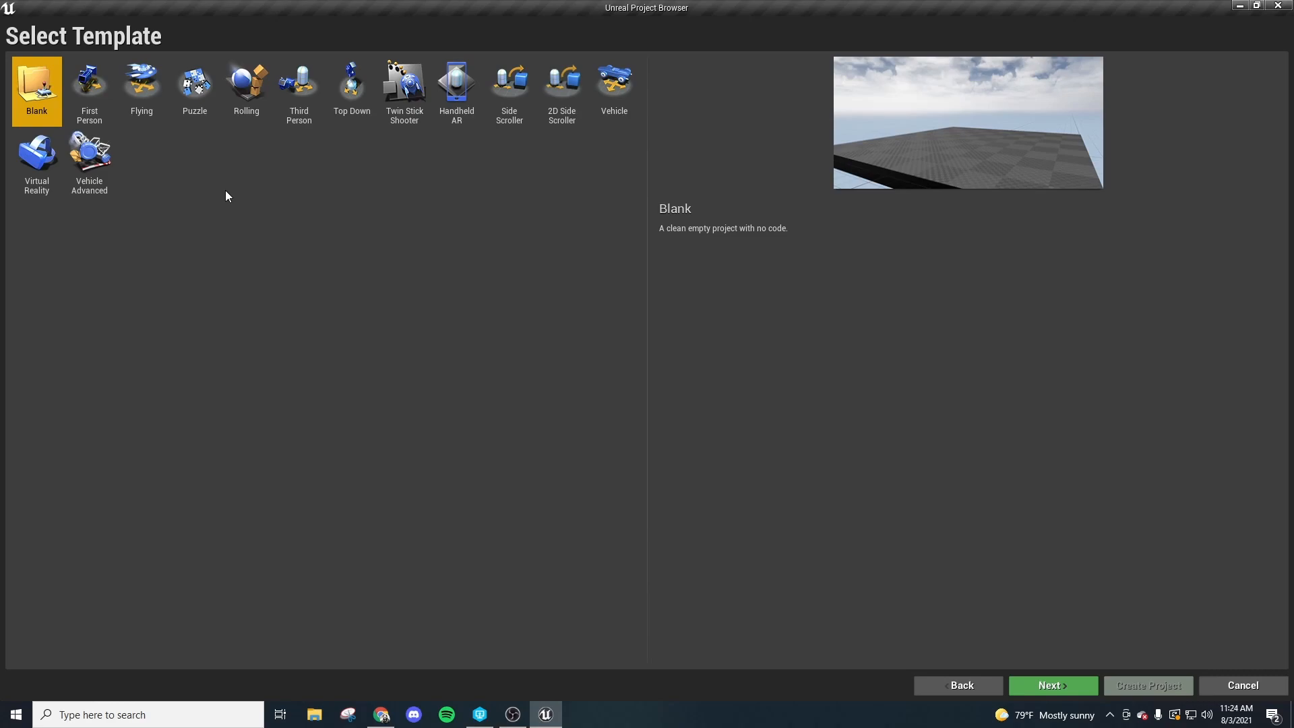
{"action": "left_click", "coordinate": [299, 86]}
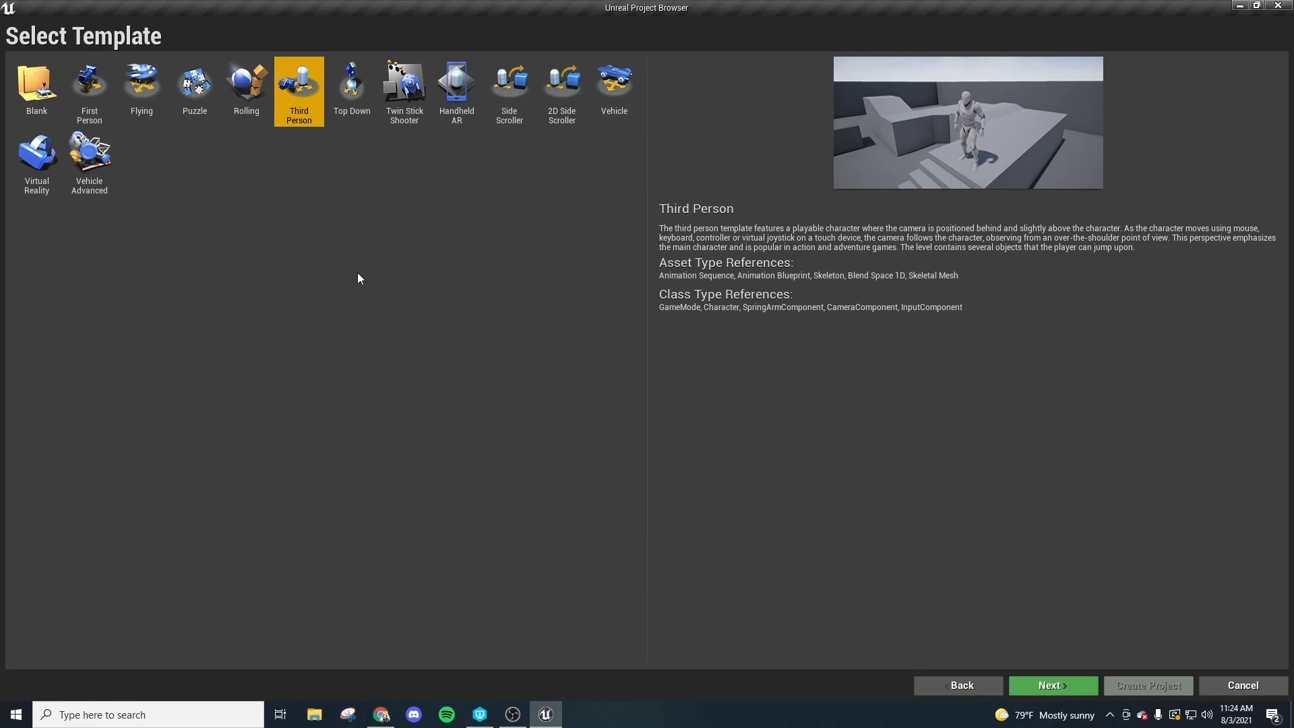
{"action": "left_click", "coordinate": [1053, 684]}
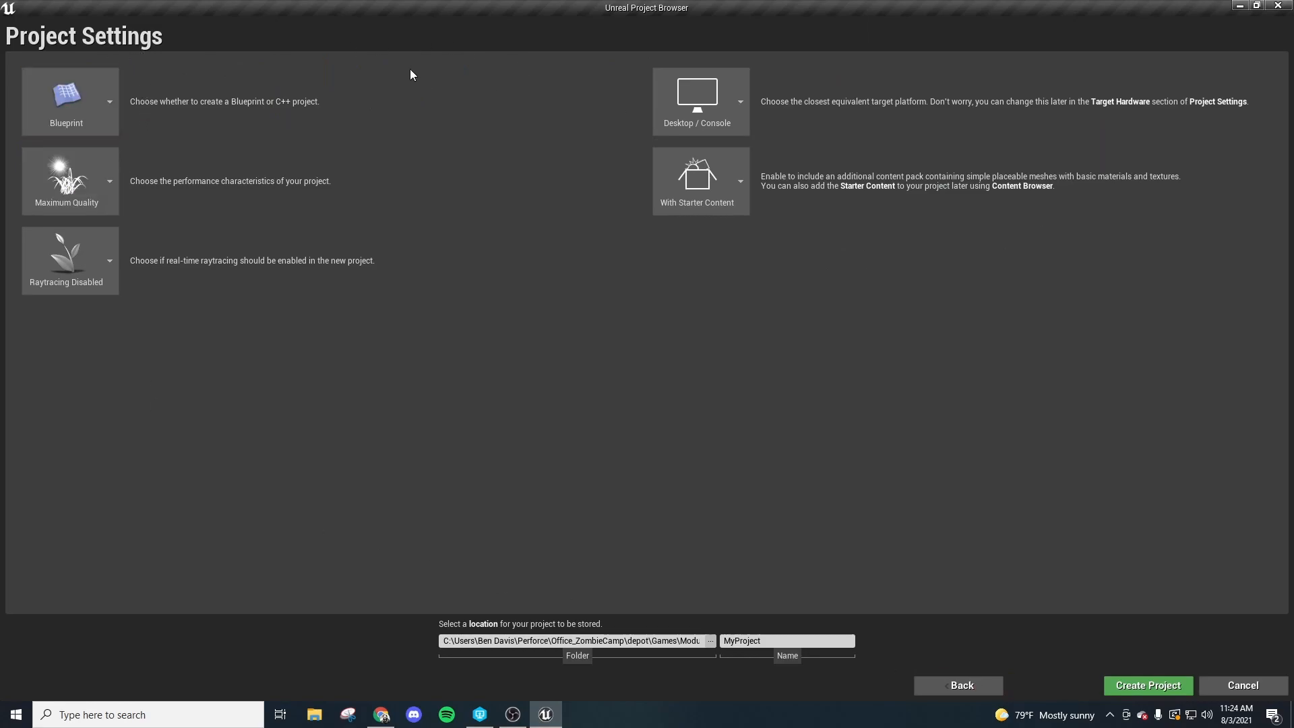
Step: Create the project as TutorialVideo1, keeping the Blueprint and With Starter Content settings
{"action": "left_click", "coordinate": [96, 96]}
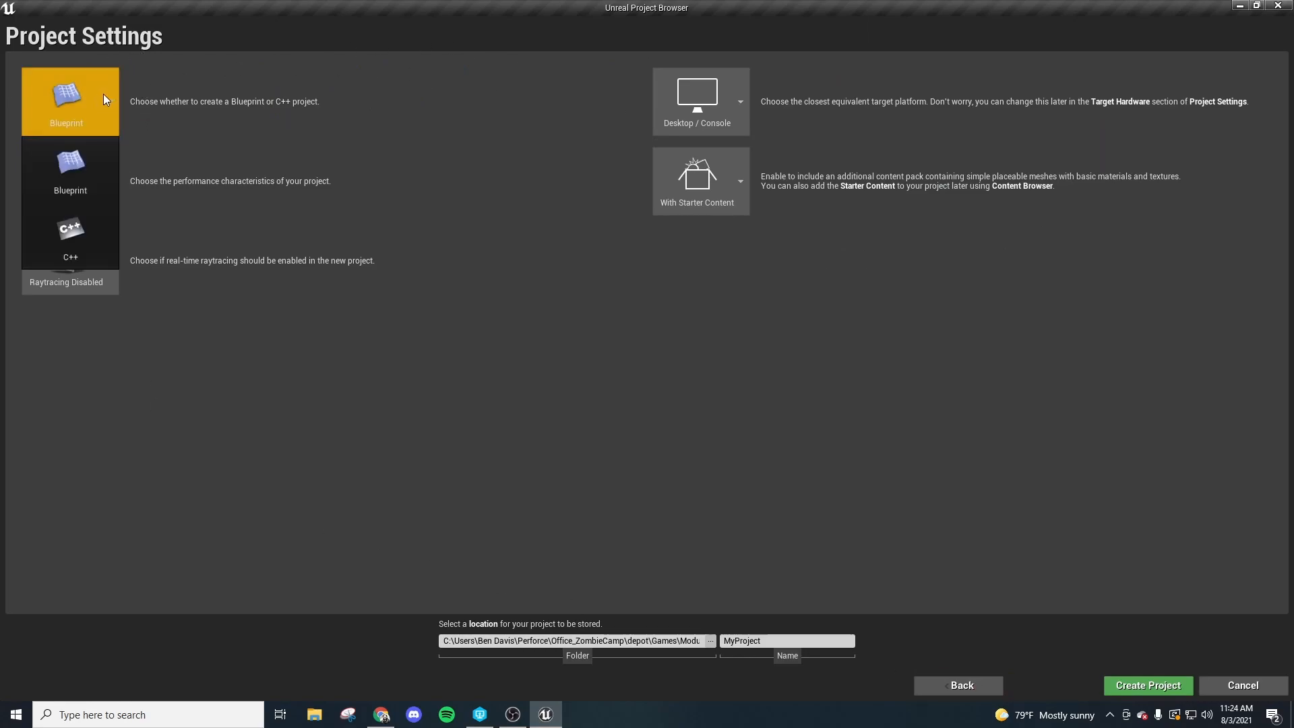
{"action": "left_click", "coordinate": [99, 101]}
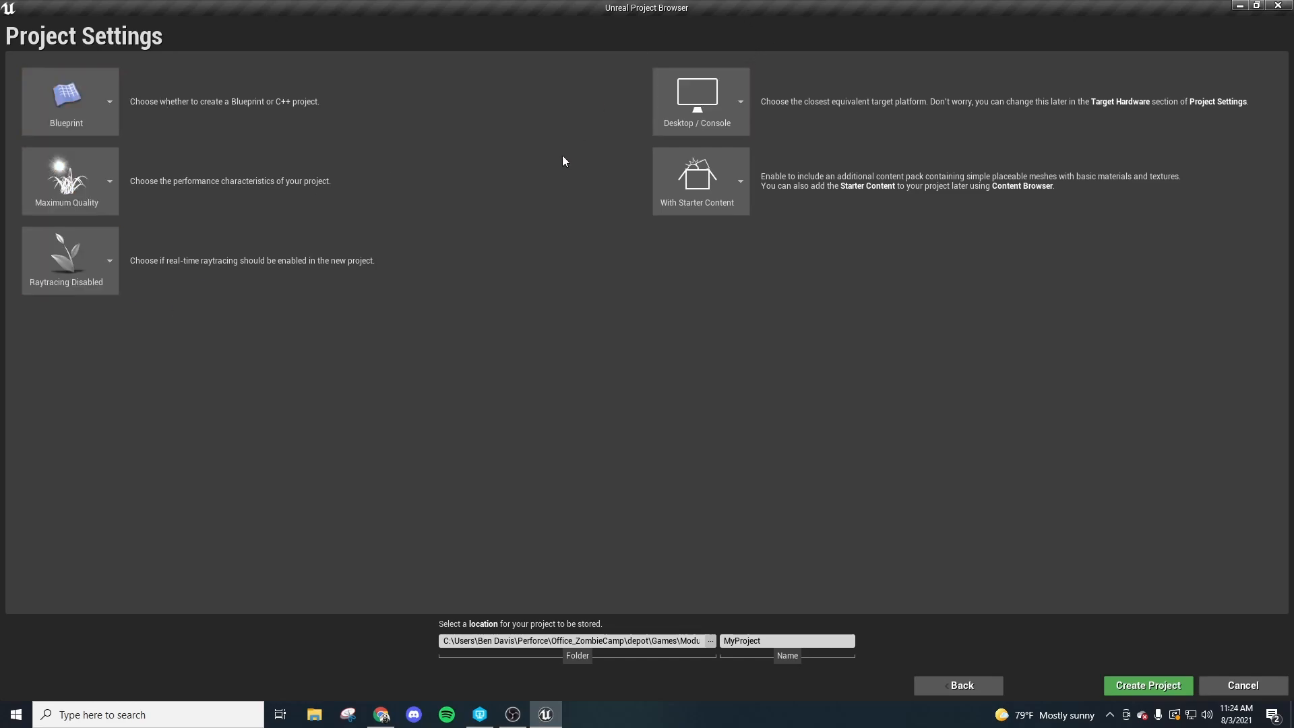
{"action": "left_click", "coordinate": [735, 190]}
{"action": "left_click", "coordinate": [734, 178]}
{"action": "left_click", "coordinate": [734, 178]}
{"action": "left_click", "coordinate": [718, 181]}
{"action": "left_click", "coordinate": [738, 180]}
{"action": "left_click", "coordinate": [738, 181]}
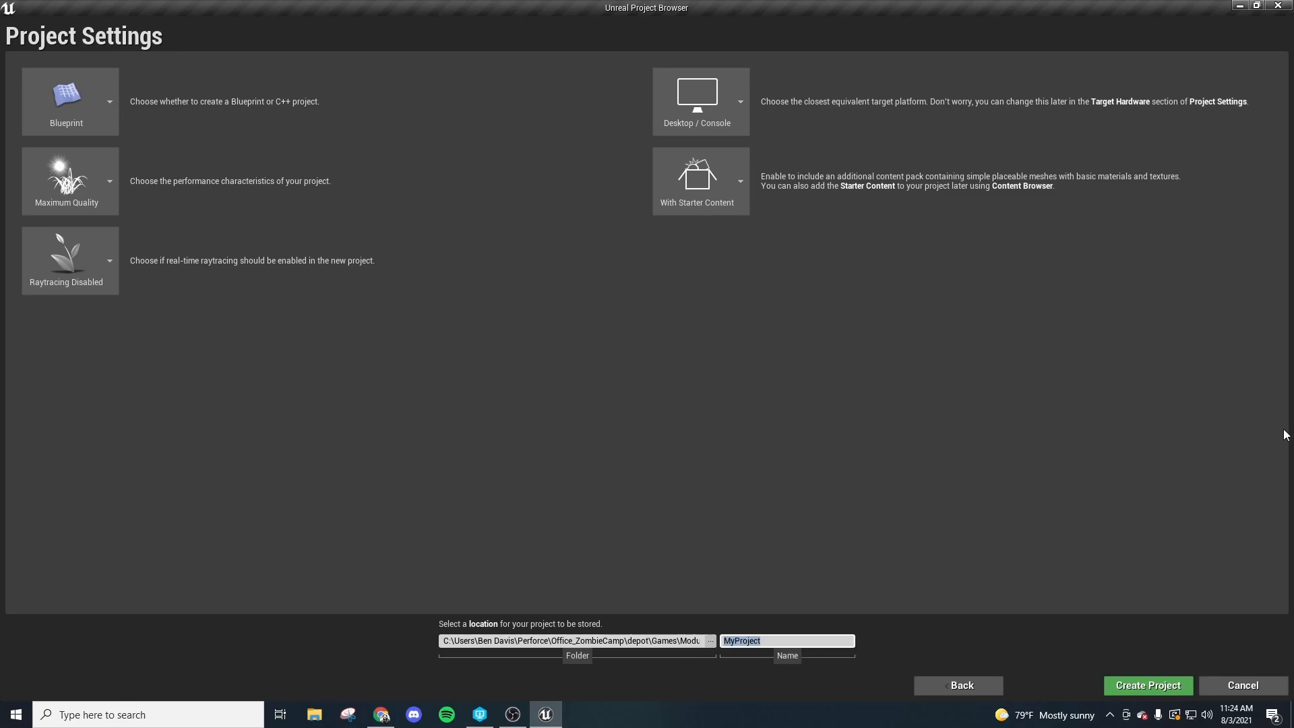
{"action": "type", "text": "TutorialVideo1"}
{"action": "left_click", "coordinate": [1142, 690]}
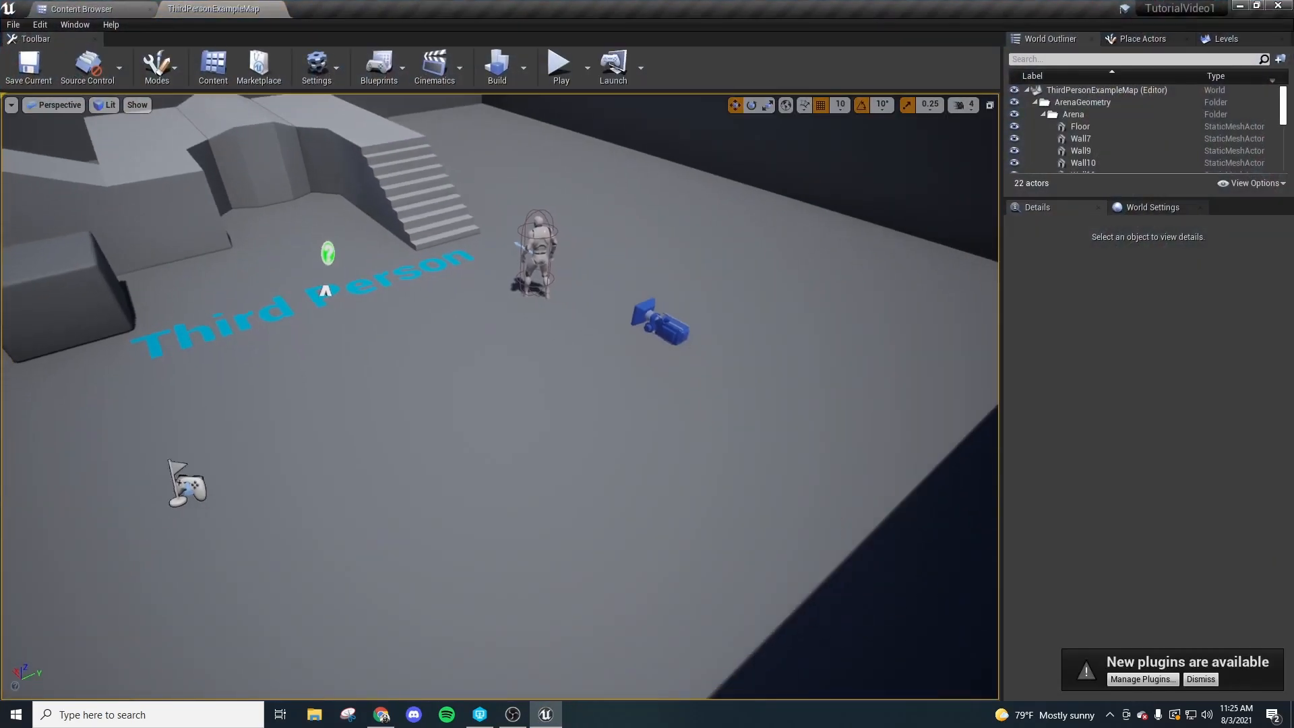
Step: Look around the Third Person example level, covering the walkway, stairs, cube and character
{"action": "right_click_drag", "start_coordinate": [690, 333], "coordinate": [885, 347]}
{"action": "key", "text": "w"}
{"action": "key", "text": "s"}
{"action": "key", "text": "d"}
{"action": "key", "text": "a"}
{"action": "key", "text": "w"}
{"action": "key", "text": "a"}
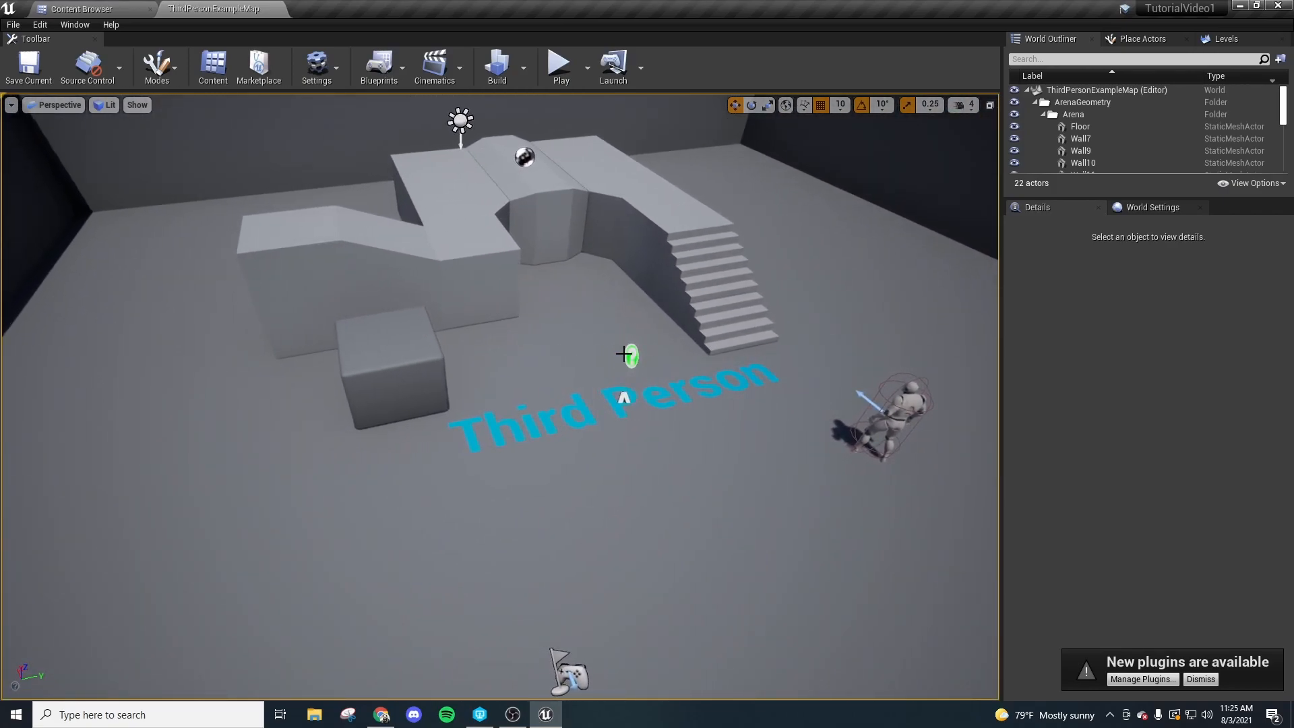
{"action": "right_click_drag", "start_coordinate": [286, 418], "coordinate": [334, 377]}
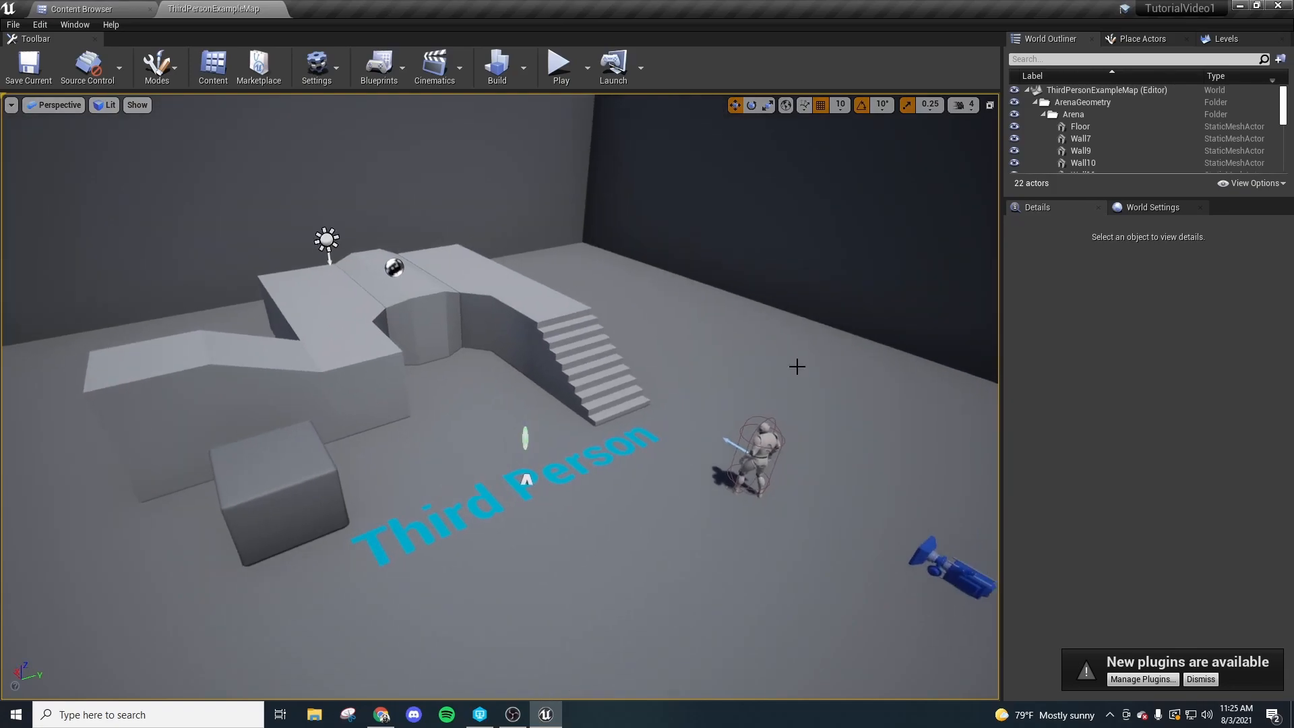
Step: Dock the Content Browser below the level viewport with a reduced height and widen the World Outliner and Details area
{"action": "left_click", "coordinate": [97, 13]}
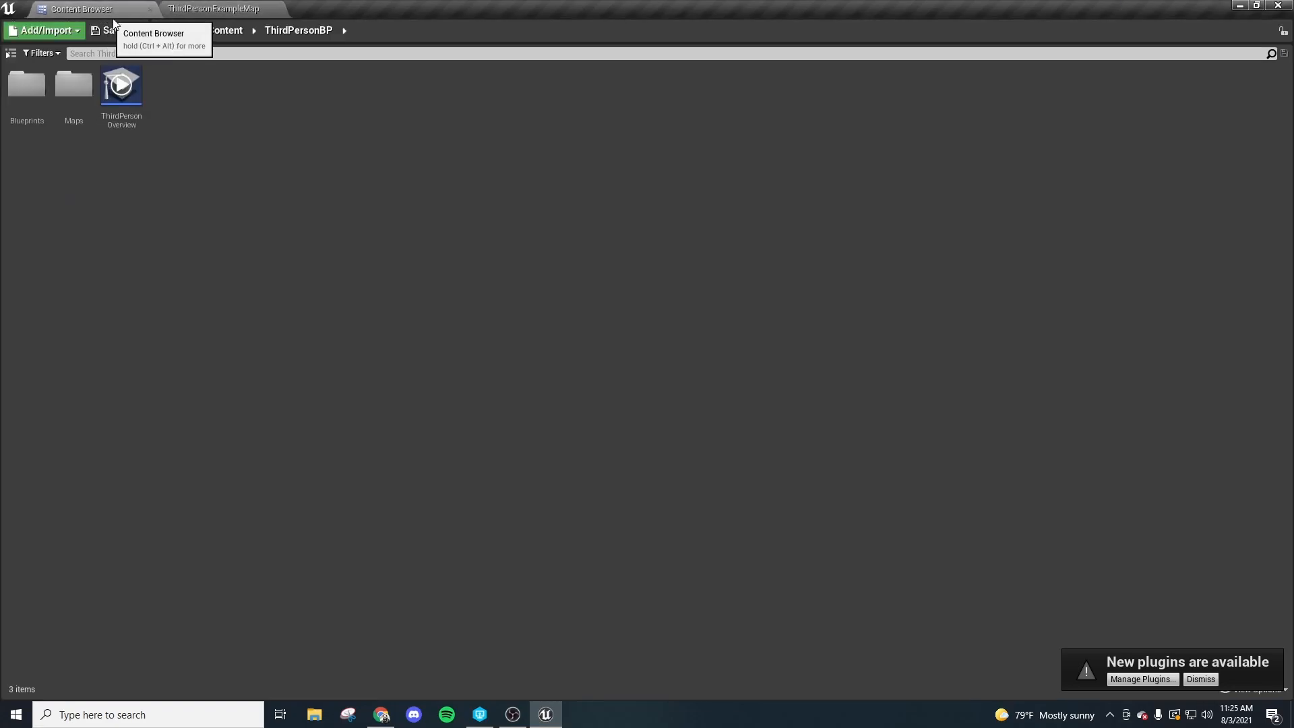
{"action": "left_click_drag", "start_coordinate": [97, 14], "coordinate": [358, 635]}
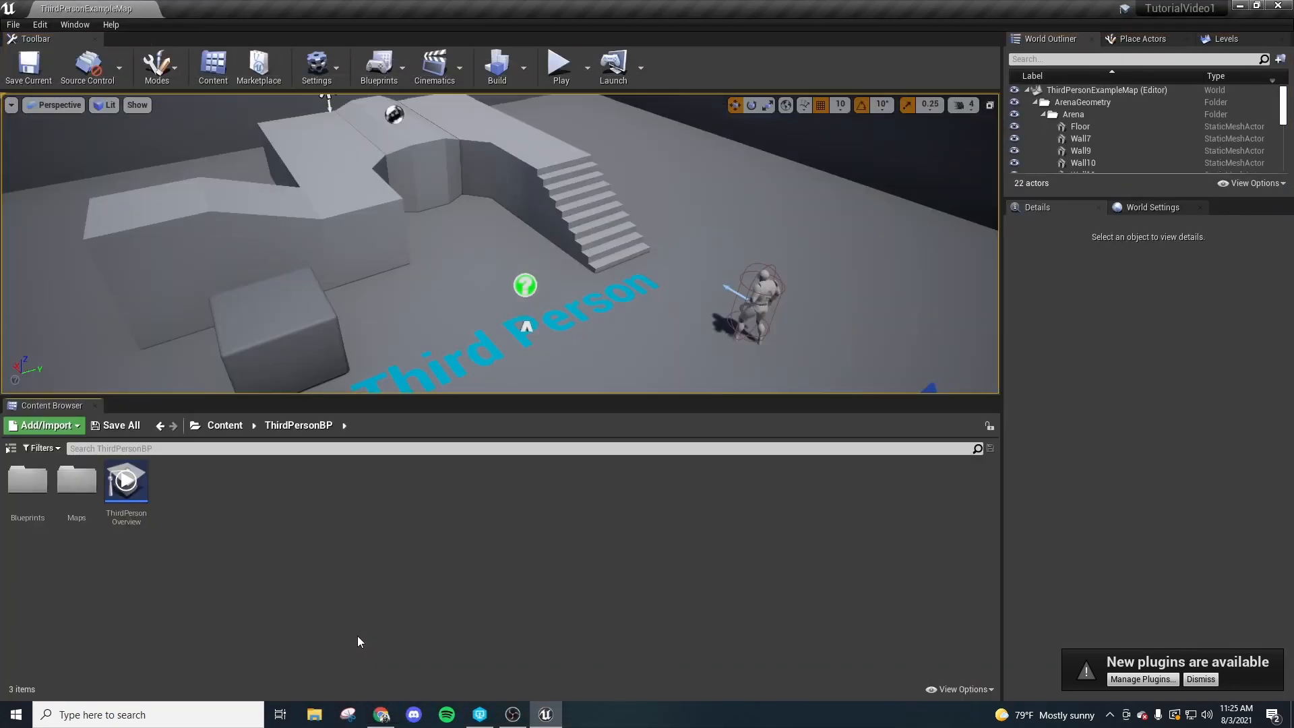
{"action": "left_click_drag", "start_coordinate": [866, 392], "coordinate": [869, 592]}
{"action": "left_click_drag", "start_coordinate": [1011, 326], "coordinate": [921, 325]}
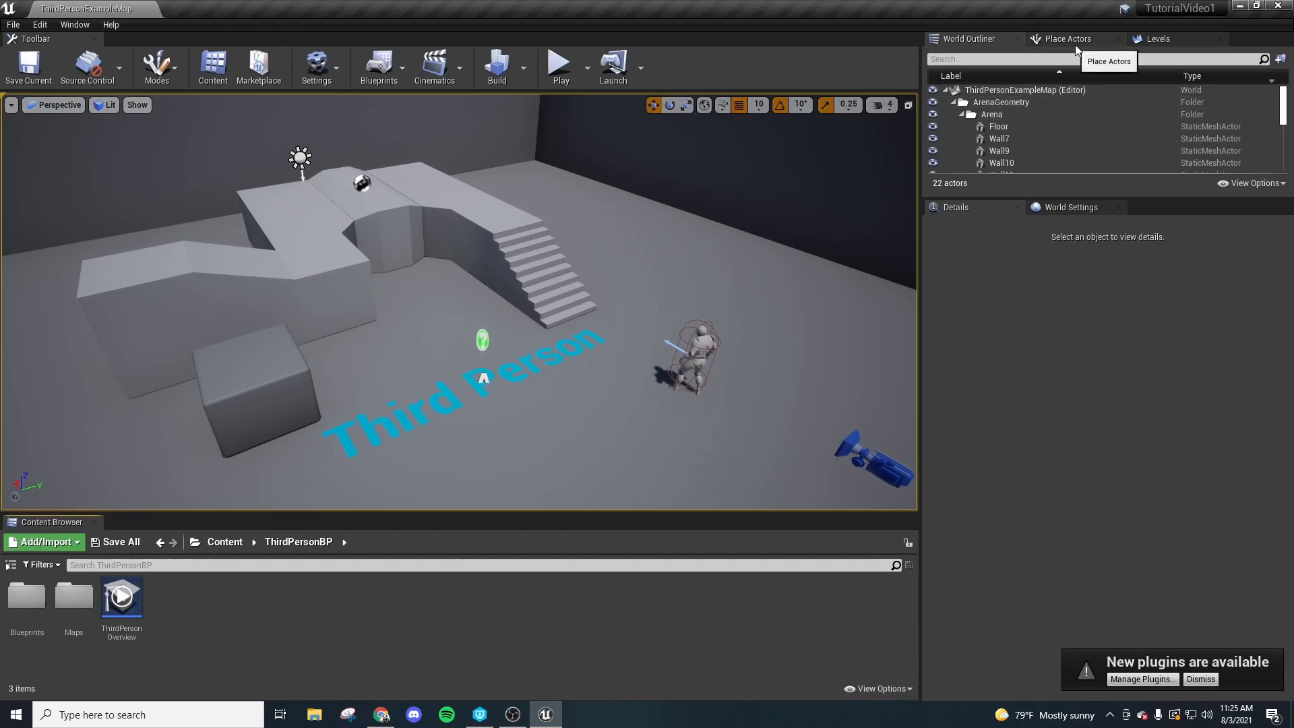
Step: Close Levels, compare the World Outliner with Place Actors, and enlarge the viewport by shrinking the areas around it
{"action": "left_click", "coordinate": [1220, 40]}
{"action": "left_click", "coordinate": [1076, 45]}
{"action": "left_click", "coordinate": [998, 39]}
{"action": "left_click", "coordinate": [1071, 40]}
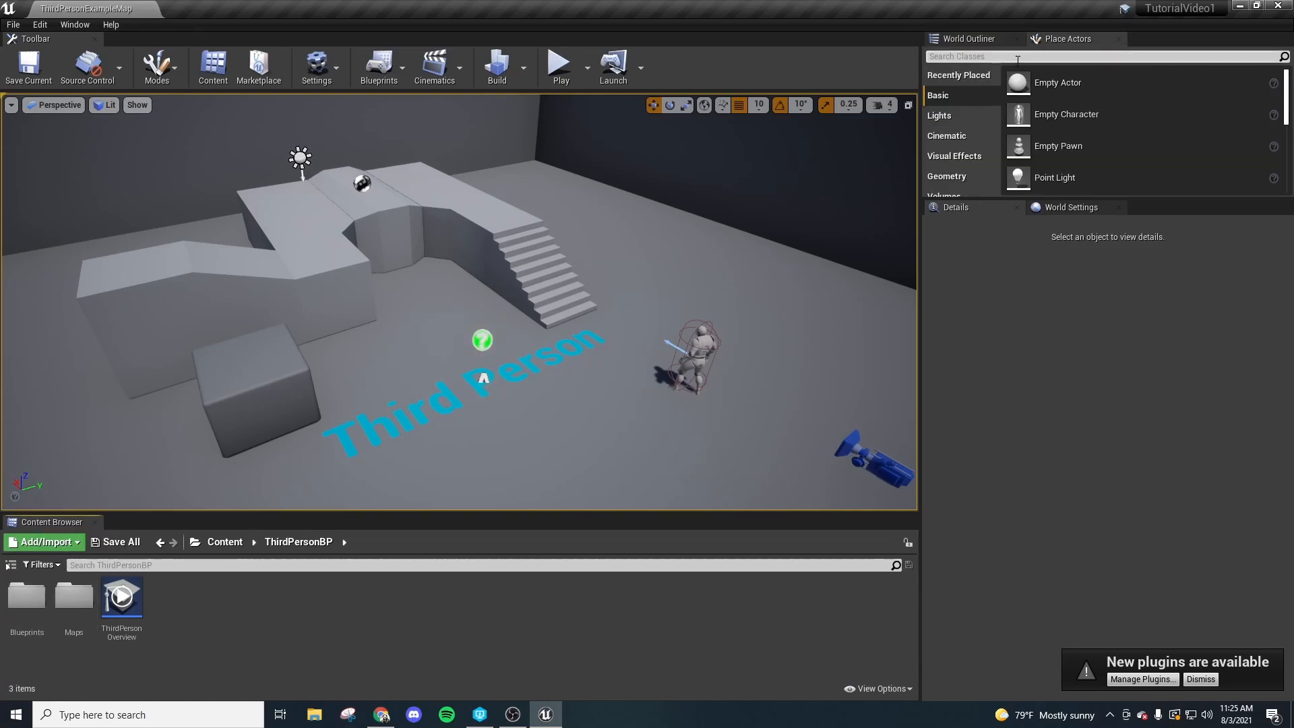
{"action": "left_click", "coordinate": [990, 41]}
{"action": "left_click", "coordinate": [1074, 39]}
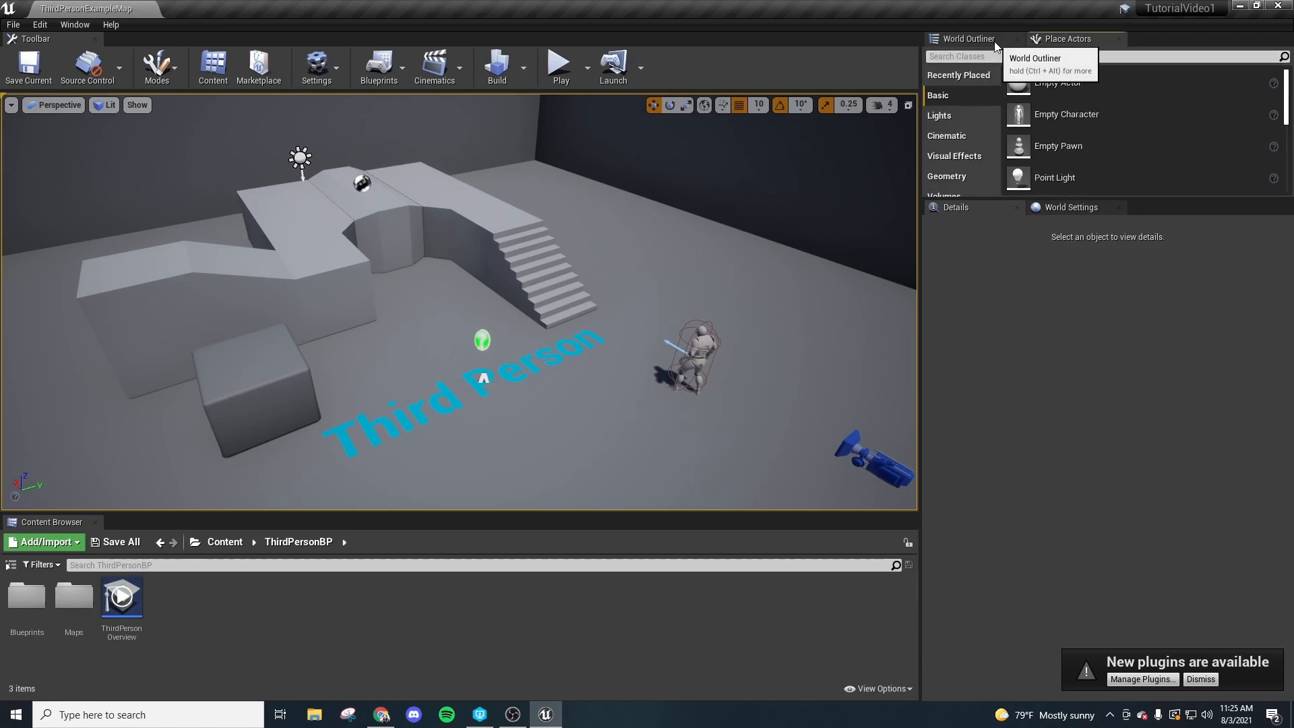
{"action": "left_click_drag", "start_coordinate": [919, 119], "coordinate": [981, 121]}
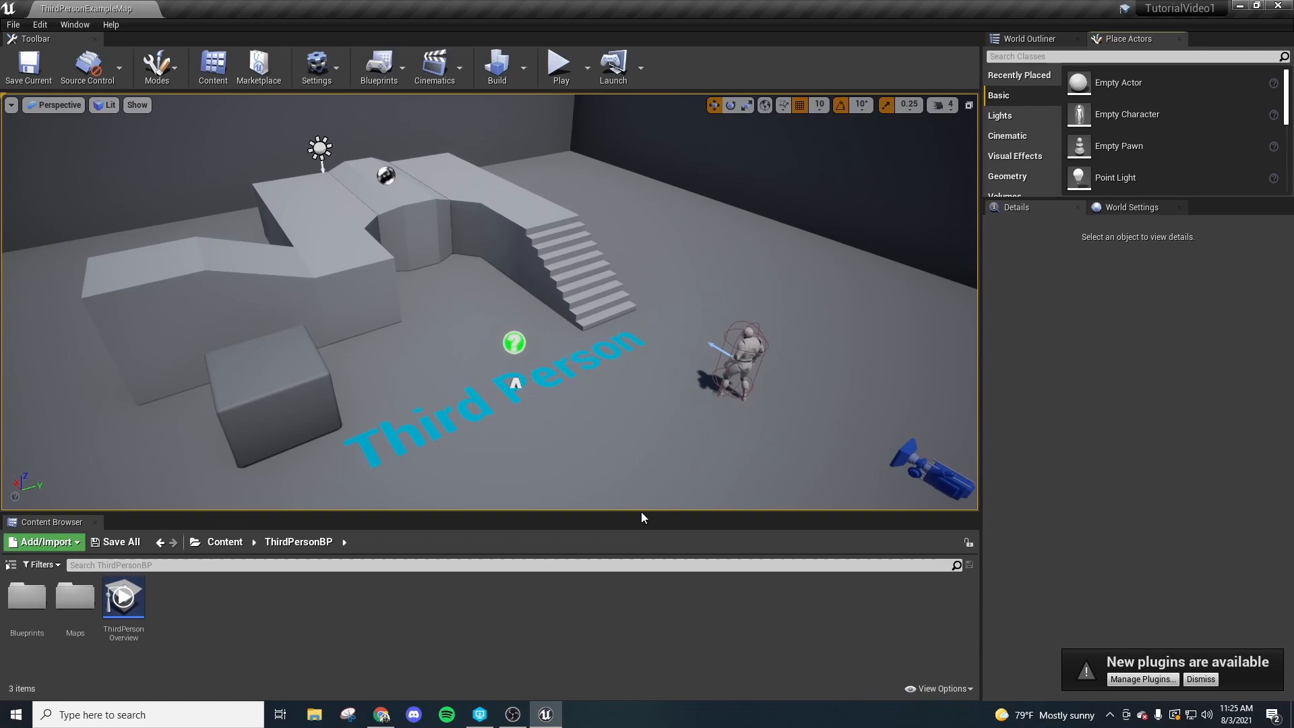
{"action": "left_click_drag", "start_coordinate": [640, 512], "coordinate": [640, 585]}
Step: Practise flying through the level in all directions and examine the arena from different angles
{"action": "key", "text": "s"}
{"action": "mouse_move", "coordinate": [605, 350]}
{"action": "right_mouse_down"}
{"action": "mouse_move", "coordinate": [605, 364]}
{"action": "mouse_move", "coordinate": [663, 350]}
{"action": "mouse_move", "coordinate": [605, 350]}
{"action": "right_mouse_up"}
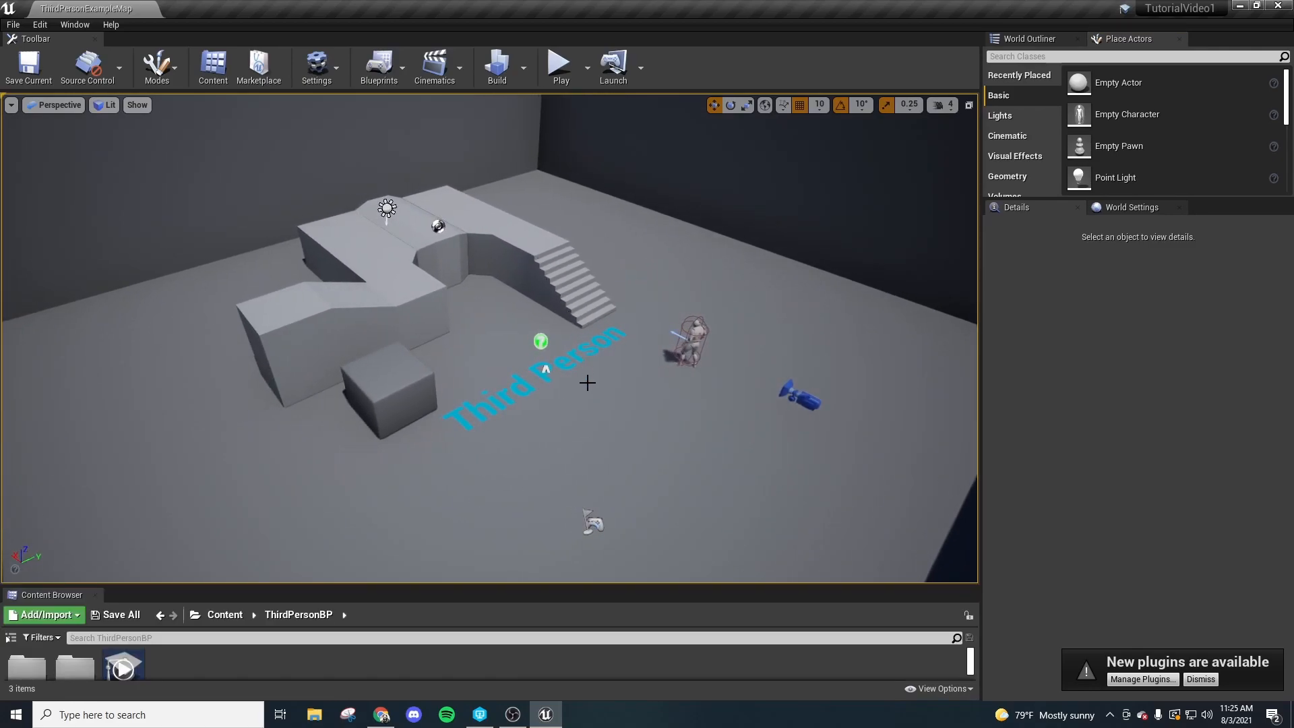
{"action": "right_click_drag", "start_coordinate": [599, 410], "coordinate": [591, 397]}
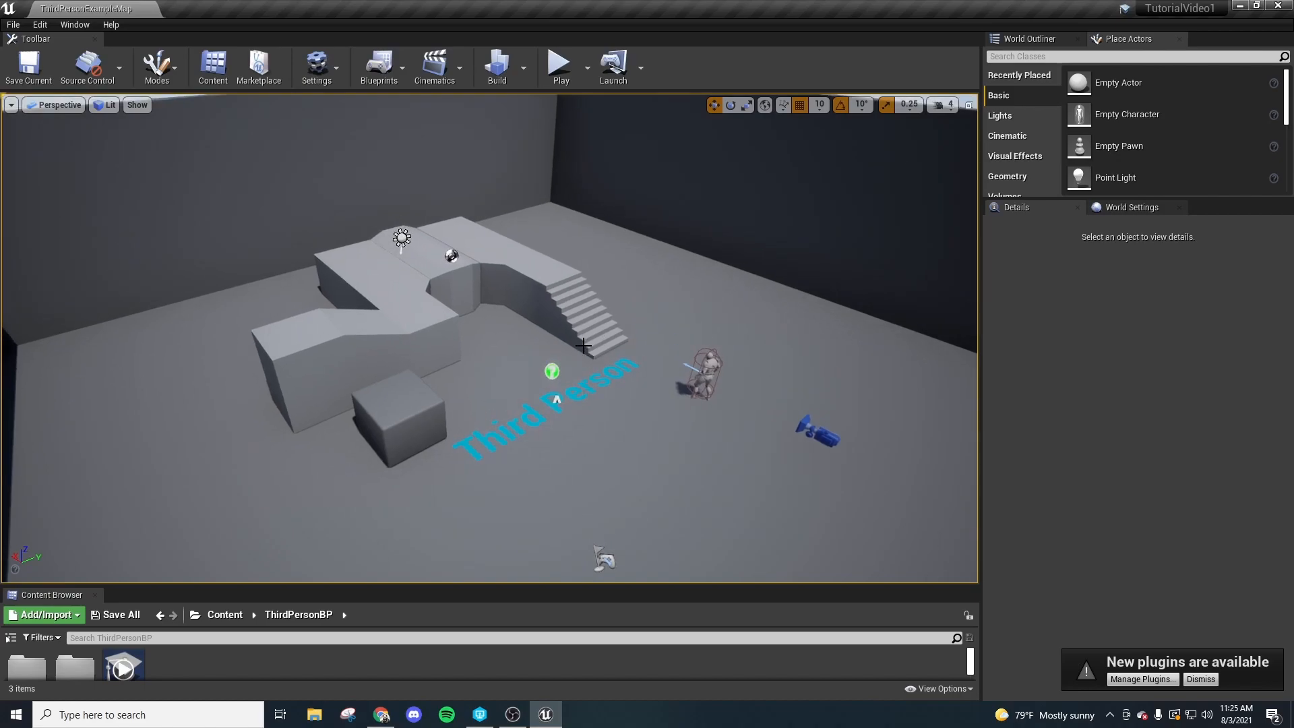
{"action": "right_click_drag", "start_coordinate": [616, 413], "coordinate": [622, 426]}
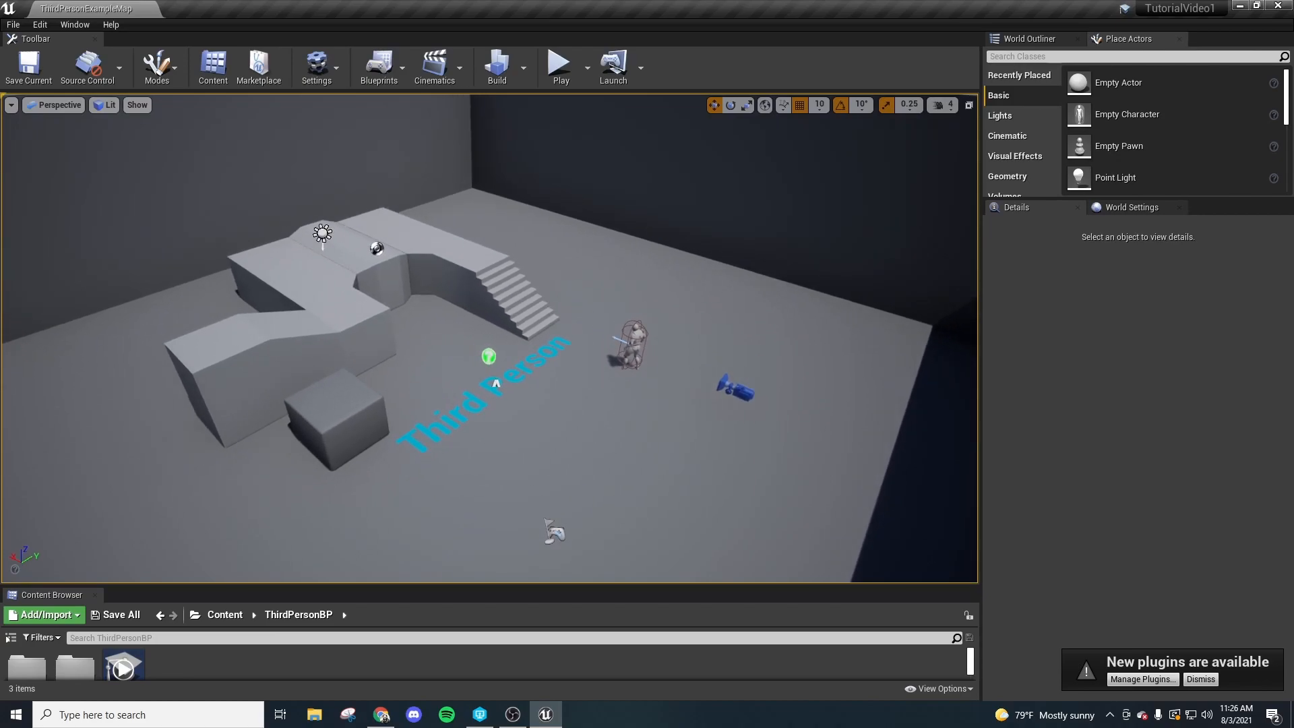
{"action": "right_click_drag", "start_coordinate": [489, 337], "coordinate": [422, 337]}
{"action": "right_click_drag", "start_coordinate": [463, 228], "coordinate": [162, 223]}
{"action": "key", "text": "w"}
{"action": "key", "text": "s"}
{"action": "key", "text": "a"}
{"action": "key", "text": "w"}
{"action": "key", "text": "s"}
{"action": "key", "text": "d"}
{"action": "key", "text": "w"}
{"action": "key", "text": "s"}
{"action": "key", "text": "a"}
{"action": "key", "text": "w"}
{"action": "key", "text": "s"}
{"action": "right_click_drag", "start_coordinate": [338, 169], "coordinate": [339, 215]}
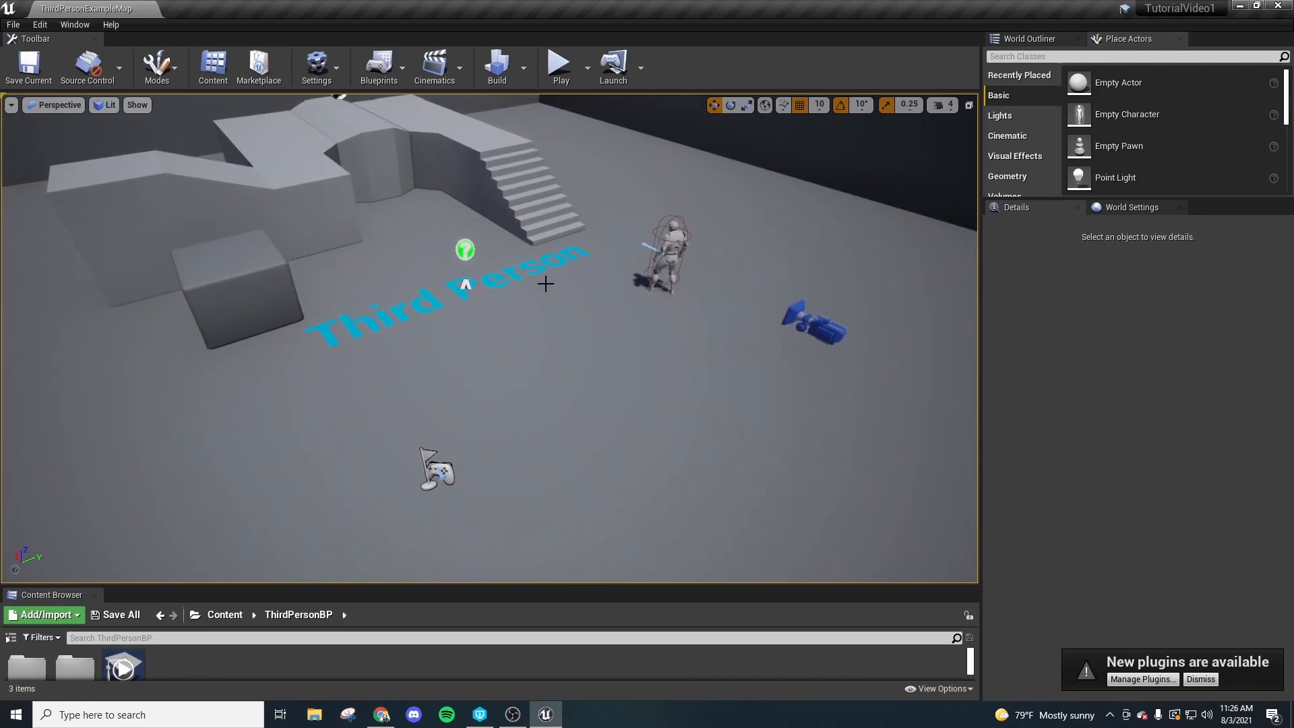
Step: Delete the Third Person text, the green question-mark marker and the third-person character from the level
{"action": "left_click", "coordinate": [469, 285]}
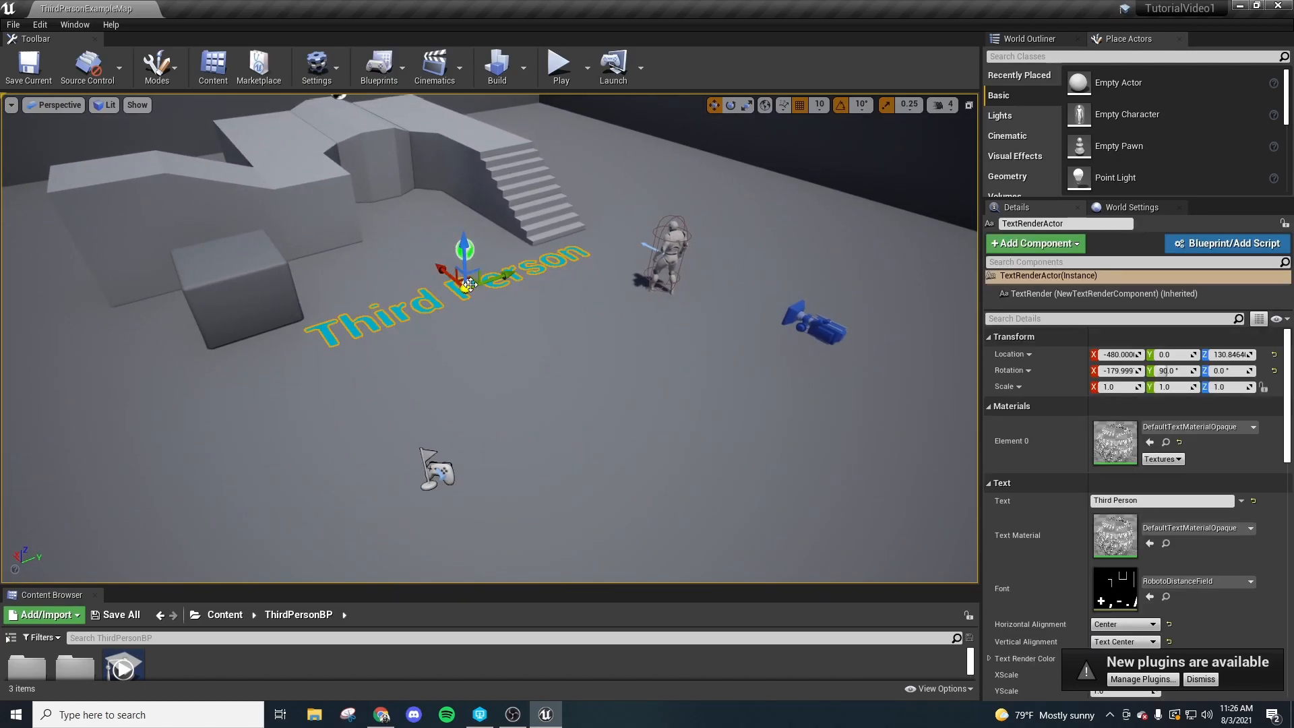
{"action": "key", "text": "Delete"}
{"action": "left_click", "coordinate": [465, 250]}
{"action": "key", "text": "Delete"}
{"action": "scroll", "coordinate": [627, 302], "scroll_direction": "down", "scroll_amount": 6}
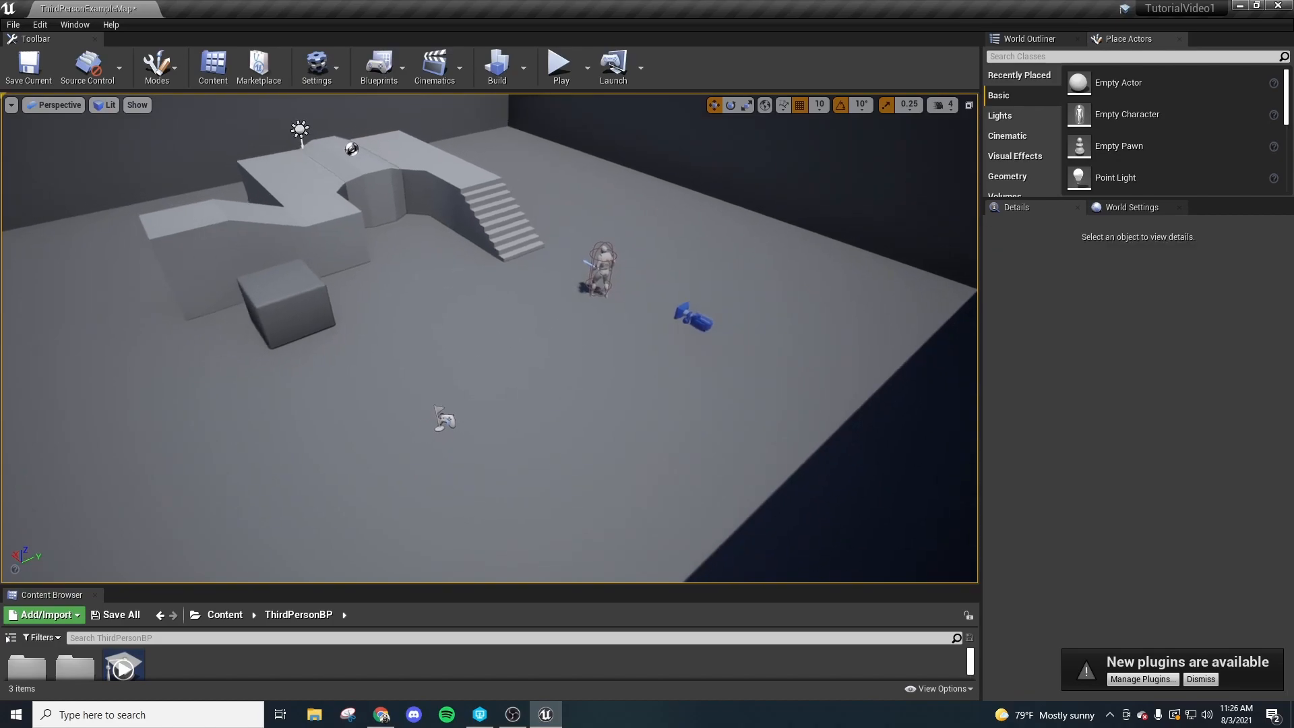
{"action": "left_click", "coordinate": [601, 267]}
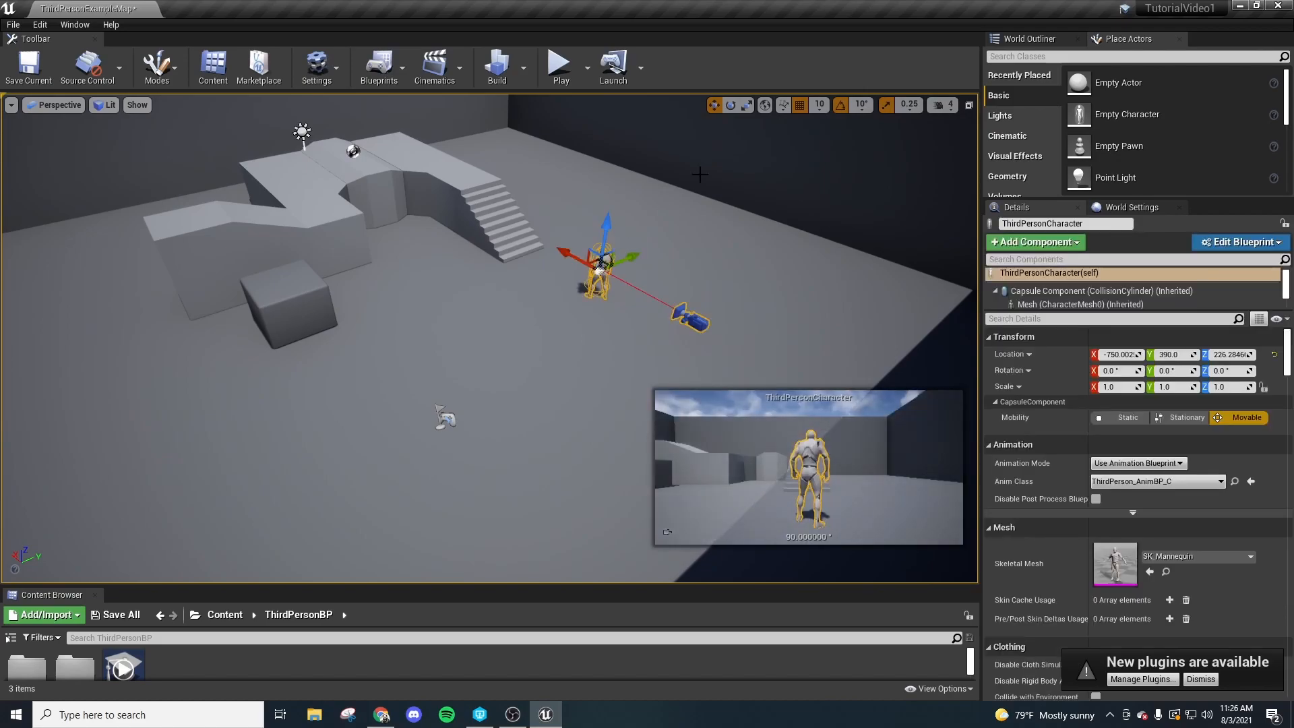
{"action": "key", "text": "Delete"}
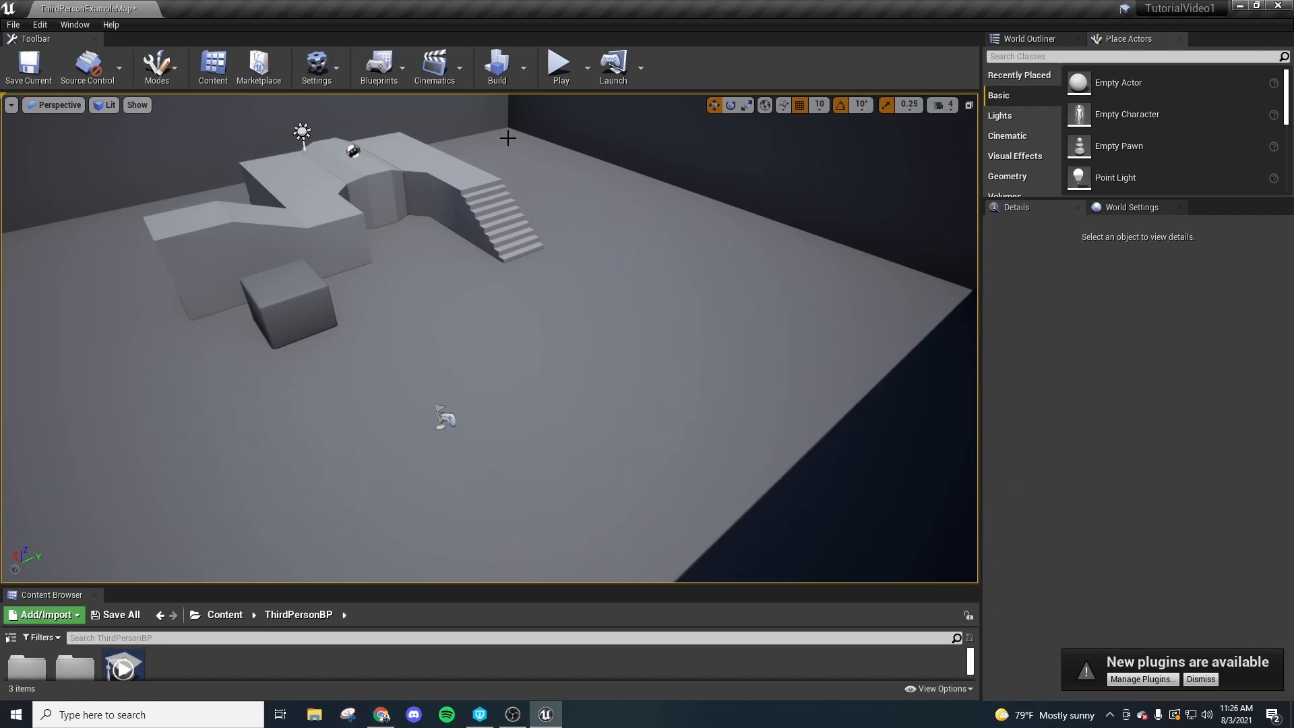
Step: Select the player start on the arena floor and view it up close
{"action": "right_click_drag", "start_coordinate": [533, 327], "coordinate": [549, 351]}
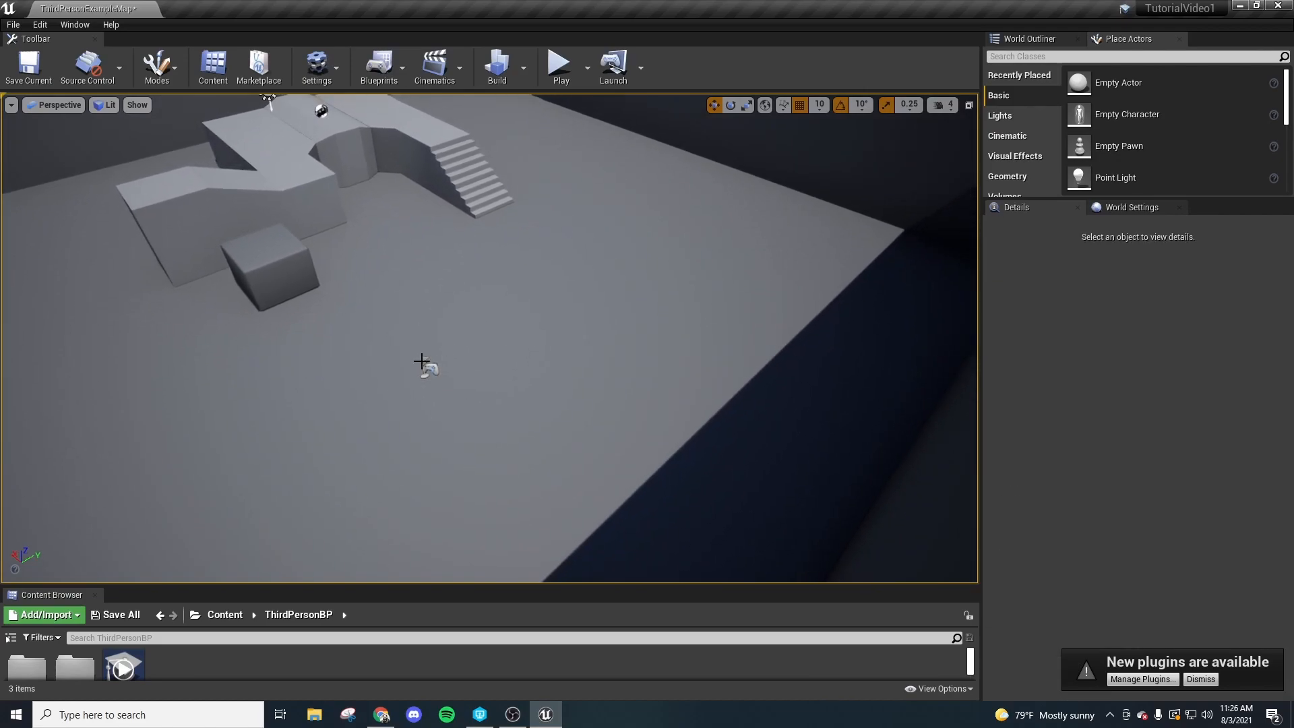
{"action": "left_click", "coordinate": [423, 361]}
{"action": "right_click_drag", "start_coordinate": [526, 279], "coordinate": [462, 311]}
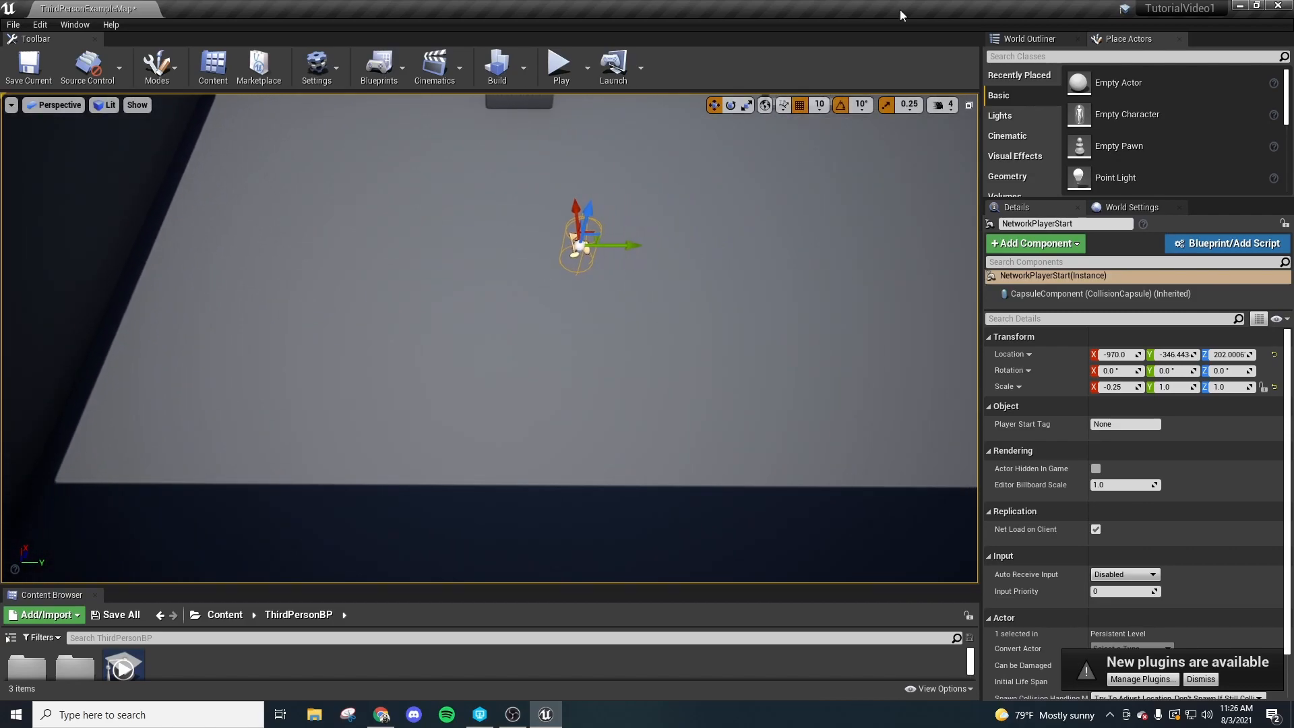
Step: Show the World Outliner, select the cube in the level, and increase the Outliner's height
{"action": "left_click", "coordinate": [1029, 40]}
{"action": "left_click", "coordinate": [710, 216]}
{"action": "right_click_drag", "start_coordinate": [710, 216], "coordinate": [717, 183]}
{"action": "left_click", "coordinate": [502, 203]}
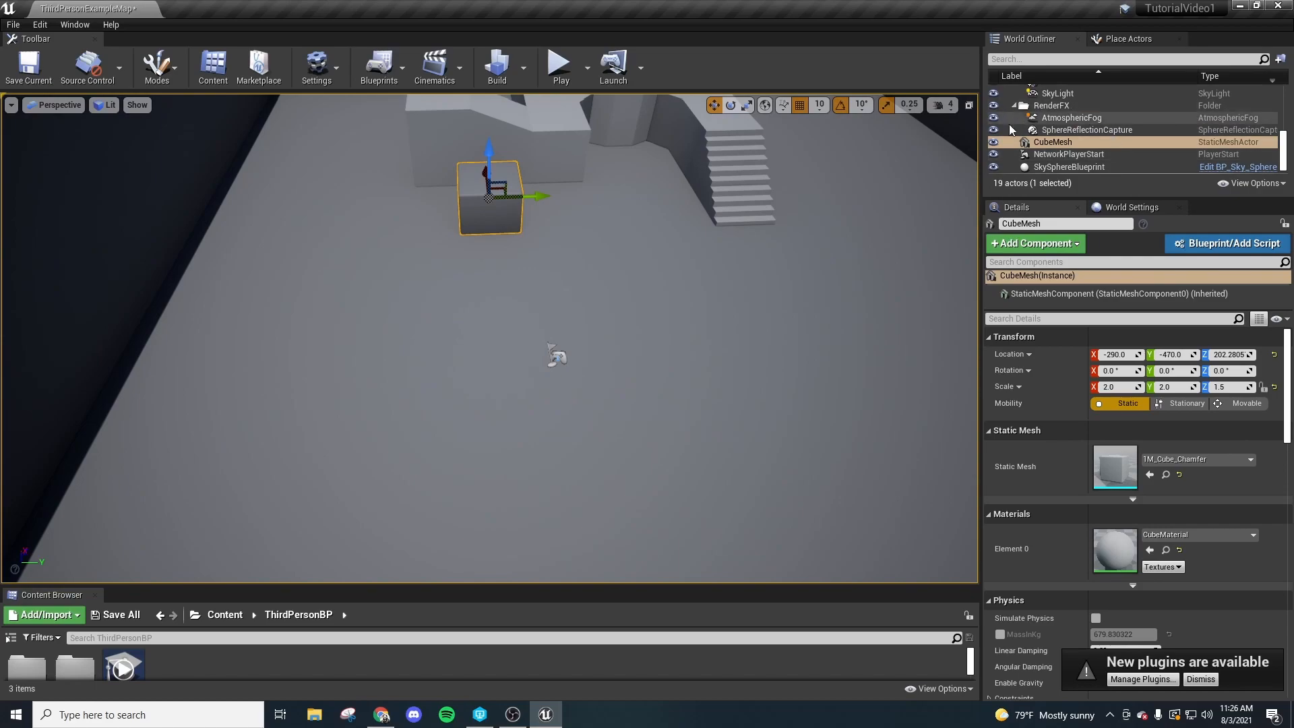
{"action": "left_click_drag", "start_coordinate": [1121, 200], "coordinate": [1121, 347]}
Step: Select the linear stairs of the walkway and examine them from different angles
{"action": "left_click", "coordinate": [734, 169]}
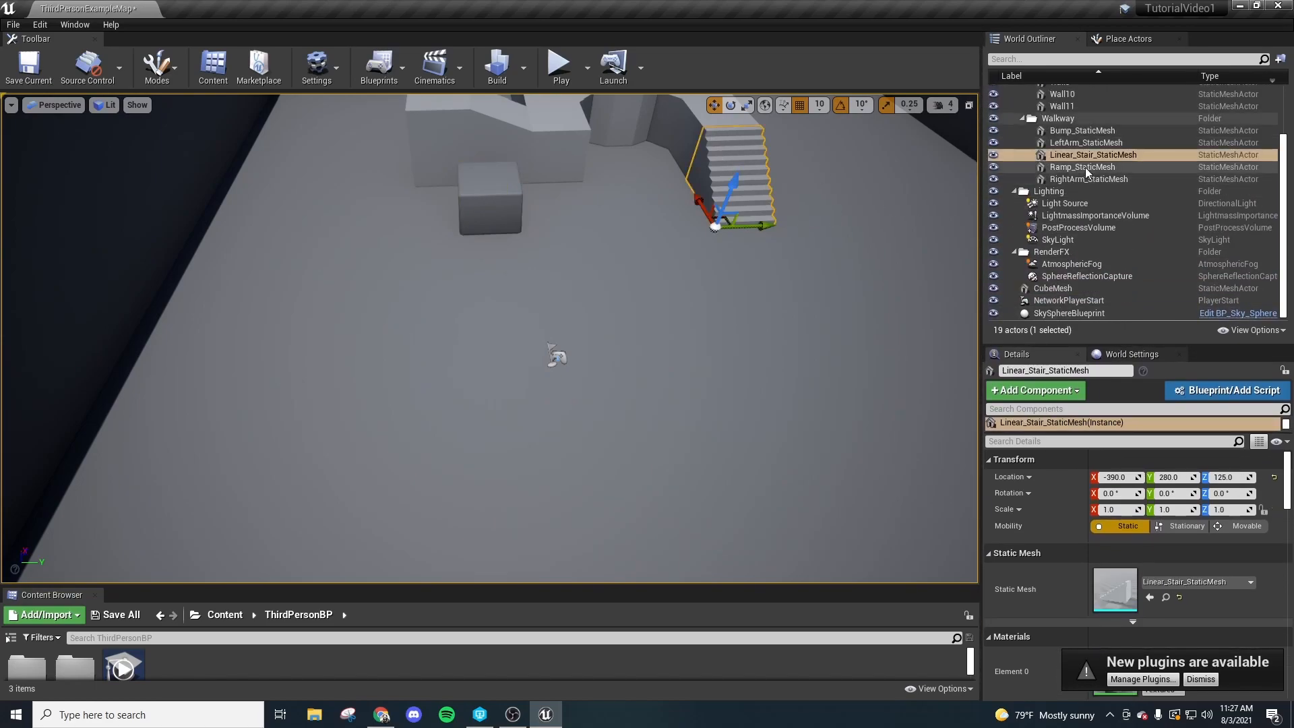
{"action": "key", "text": "f"}
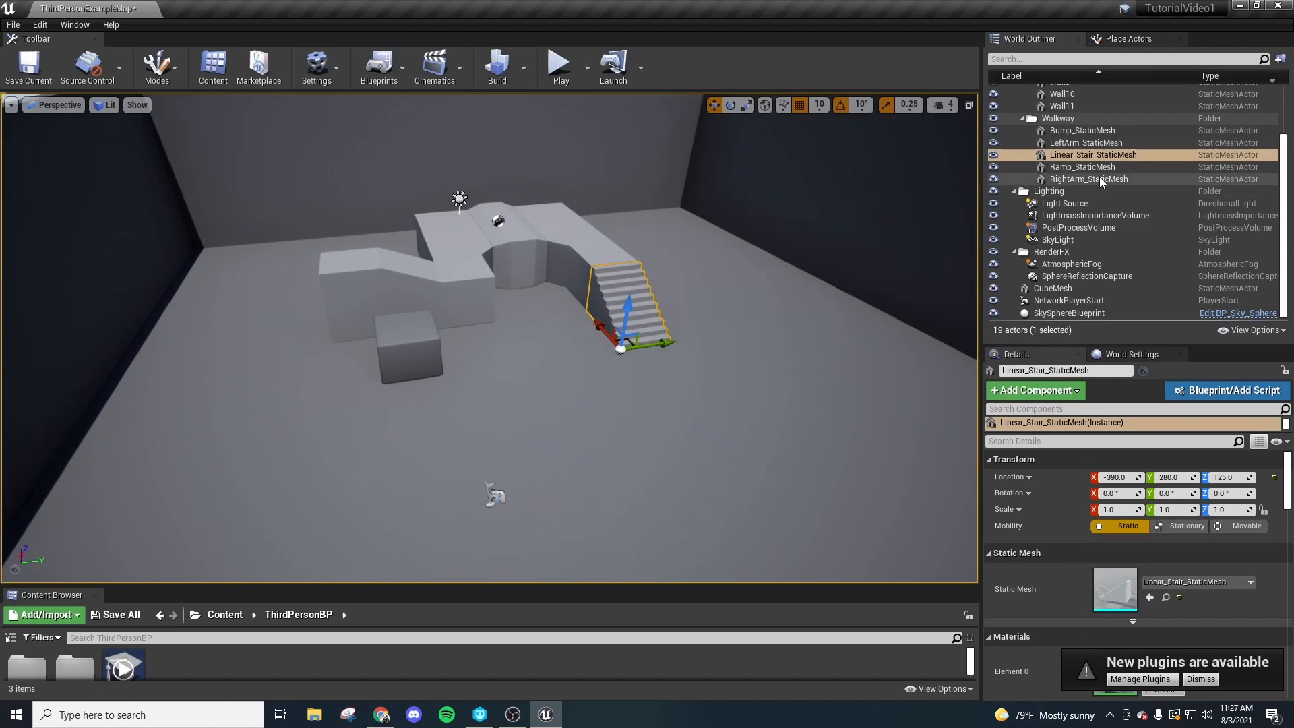
{"action": "right_click_drag", "start_coordinate": [708, 270], "coordinate": [715, 323]}
{"action": "right_click_drag", "start_coordinate": [677, 379], "coordinate": [684, 379]}
{"action": "right_click_drag", "start_coordinate": [526, 391], "coordinate": [377, 391]}
{"action": "right_click_drag", "start_coordinate": [727, 184], "coordinate": [724, 184]}
{"action": "mouse_move", "coordinate": [601, 431]}
{"action": "right_mouse_down"}
{"action": "mouse_move", "coordinate": [549, 472]}
{"action": "mouse_move", "coordinate": [576, 432]}
{"action": "mouse_move", "coordinate": [582, 442]}
{"action": "right_mouse_up"}
{"action": "right_click_drag", "start_coordinate": [603, 326], "coordinate": [614, 240]}
{"action": "right_click_drag", "start_coordinate": [575, 330], "coordinate": [664, 328]}
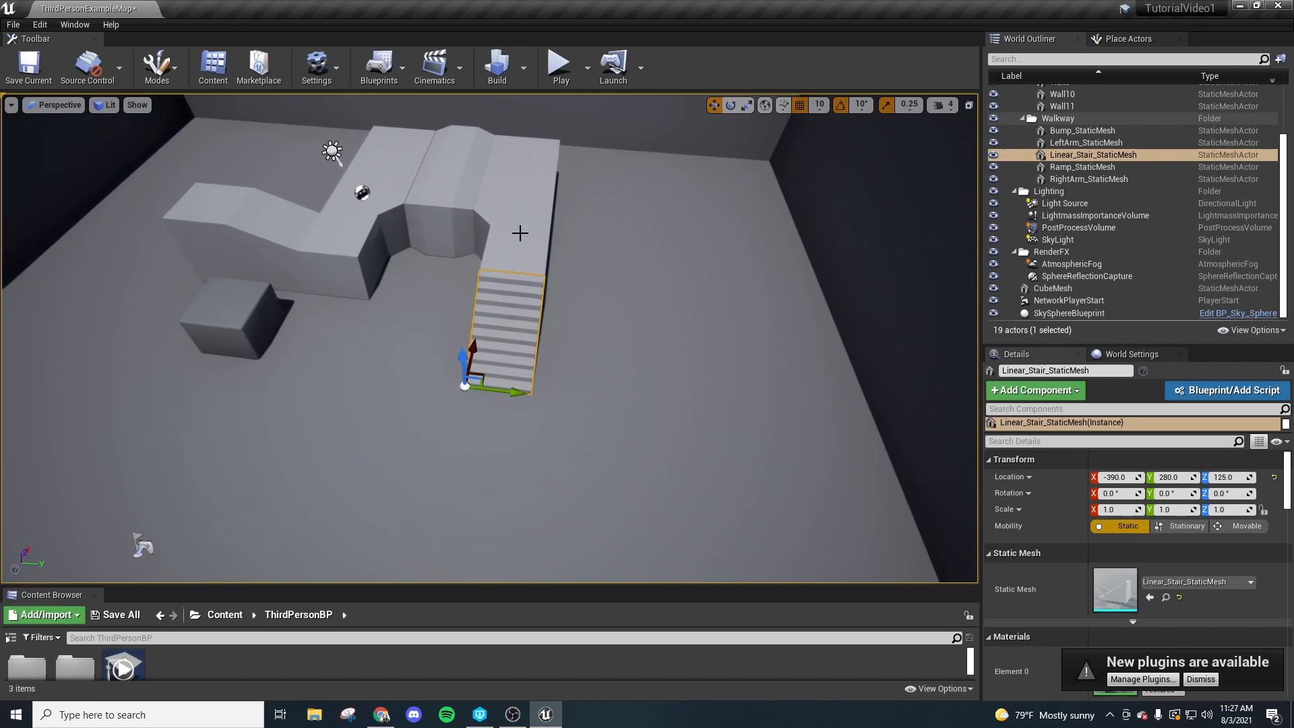
Step: Move the linear stairs across the floor away from the walkway to about X -440, Y 240
{"action": "left_click", "coordinate": [511, 256]}
{"action": "left_click", "coordinate": [520, 310]}
{"action": "right_click_drag", "start_coordinate": [524, 408], "coordinate": [541, 390]}
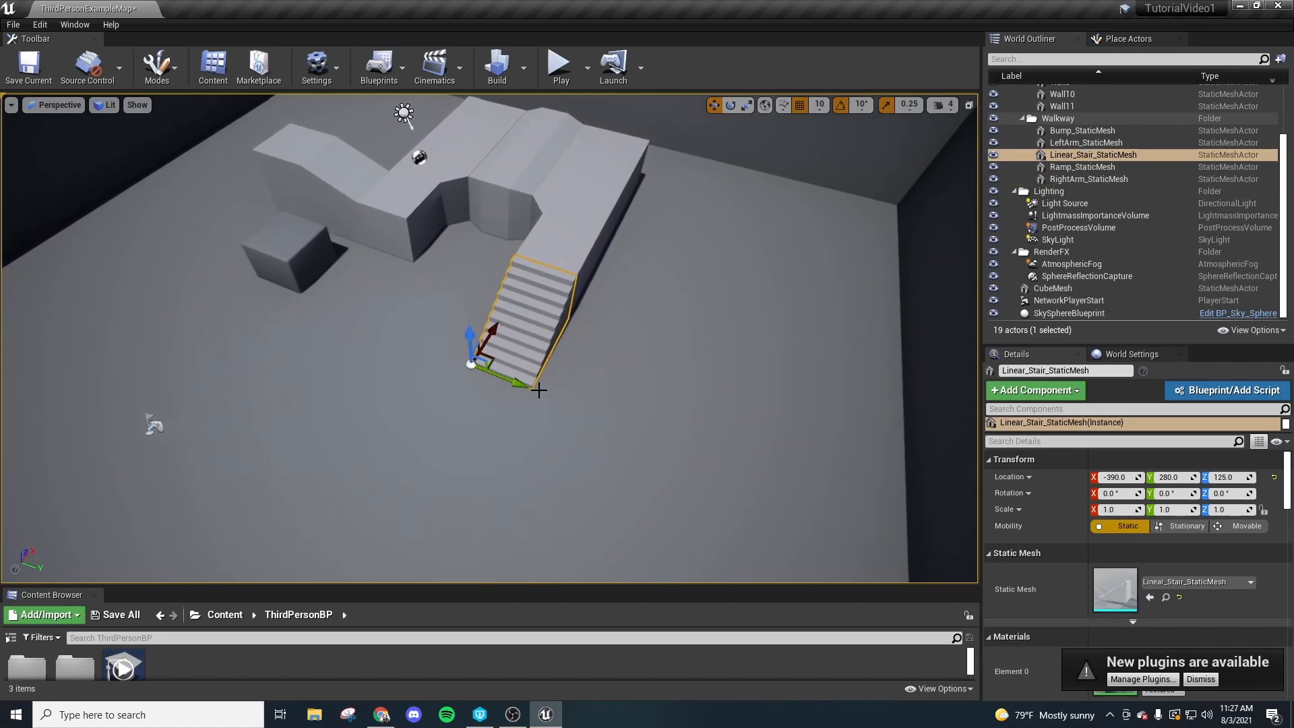
{"action": "left_click_drag", "start_coordinate": [424, 346], "coordinate": [534, 341]}
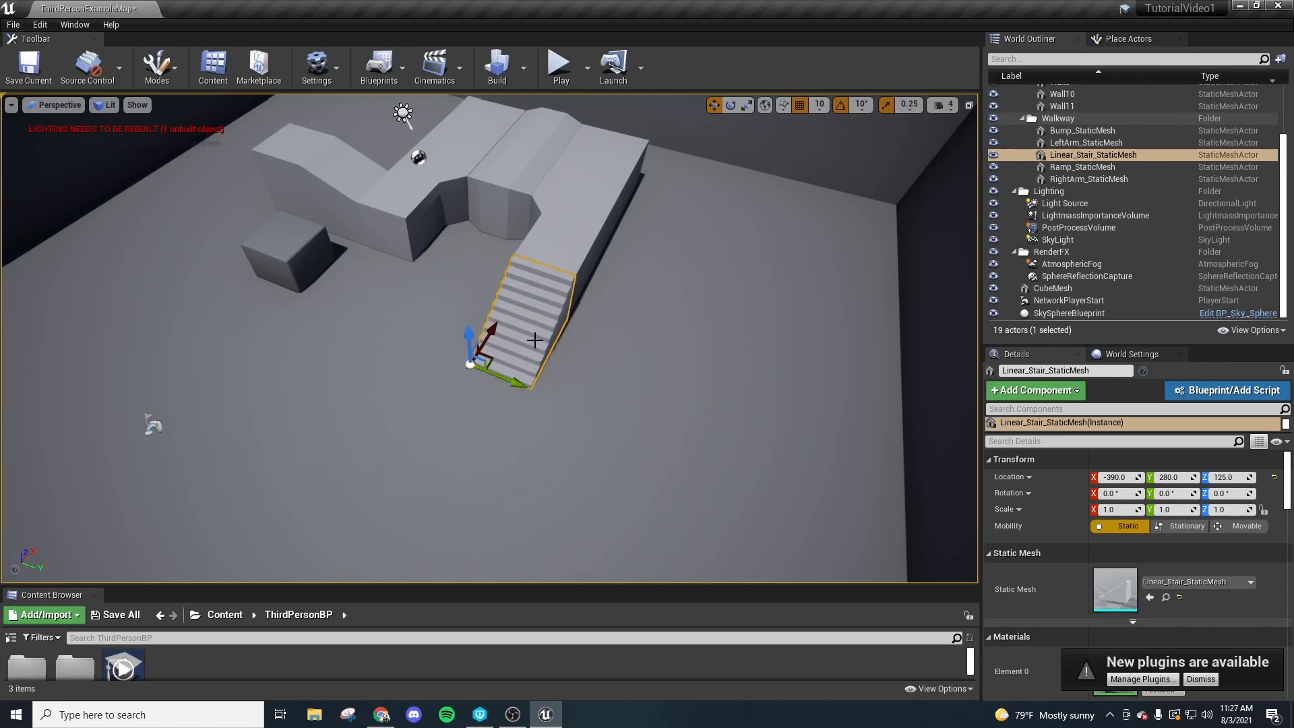
{"action": "left_click_drag", "start_coordinate": [492, 358], "coordinate": [467, 366]}
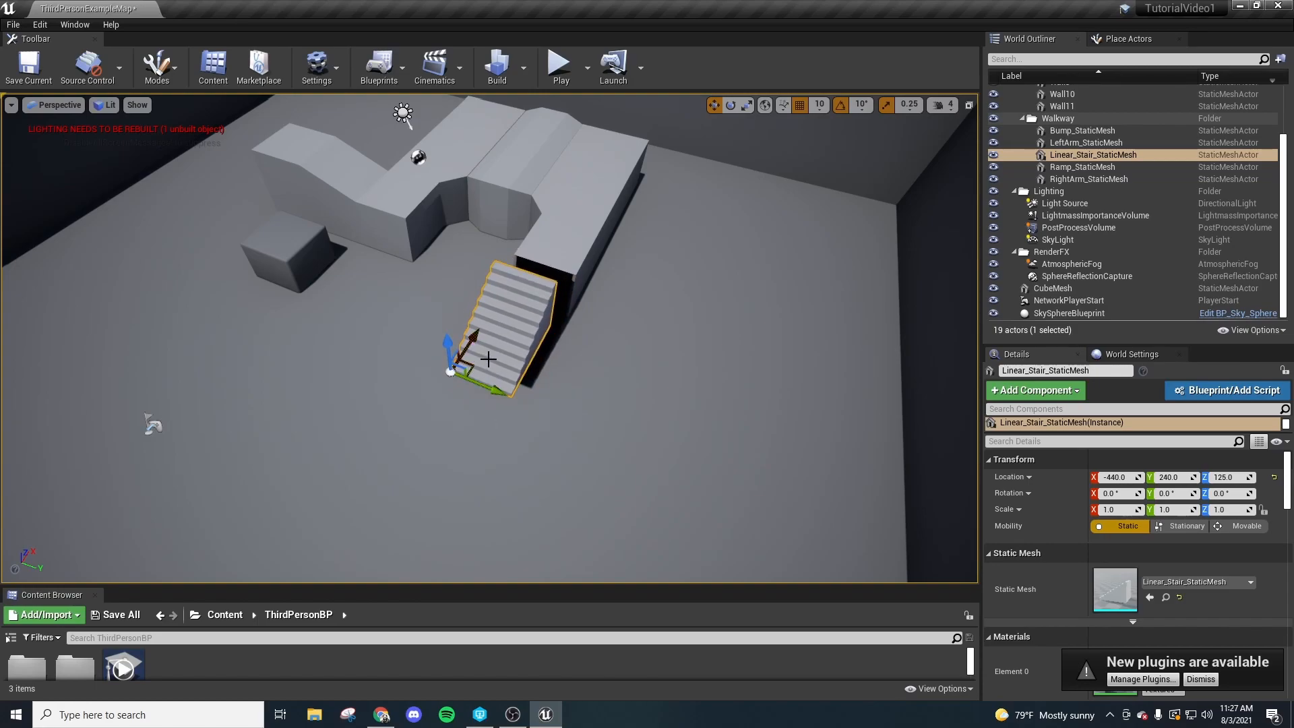
Step: Slide the linear stairs along the X axis away from the walkway to about X -960, Y 260
{"action": "key", "text": "d"}
{"action": "right_click_drag", "start_coordinate": [475, 347], "coordinate": [446, 383]}
{"action": "key", "text": "w"}
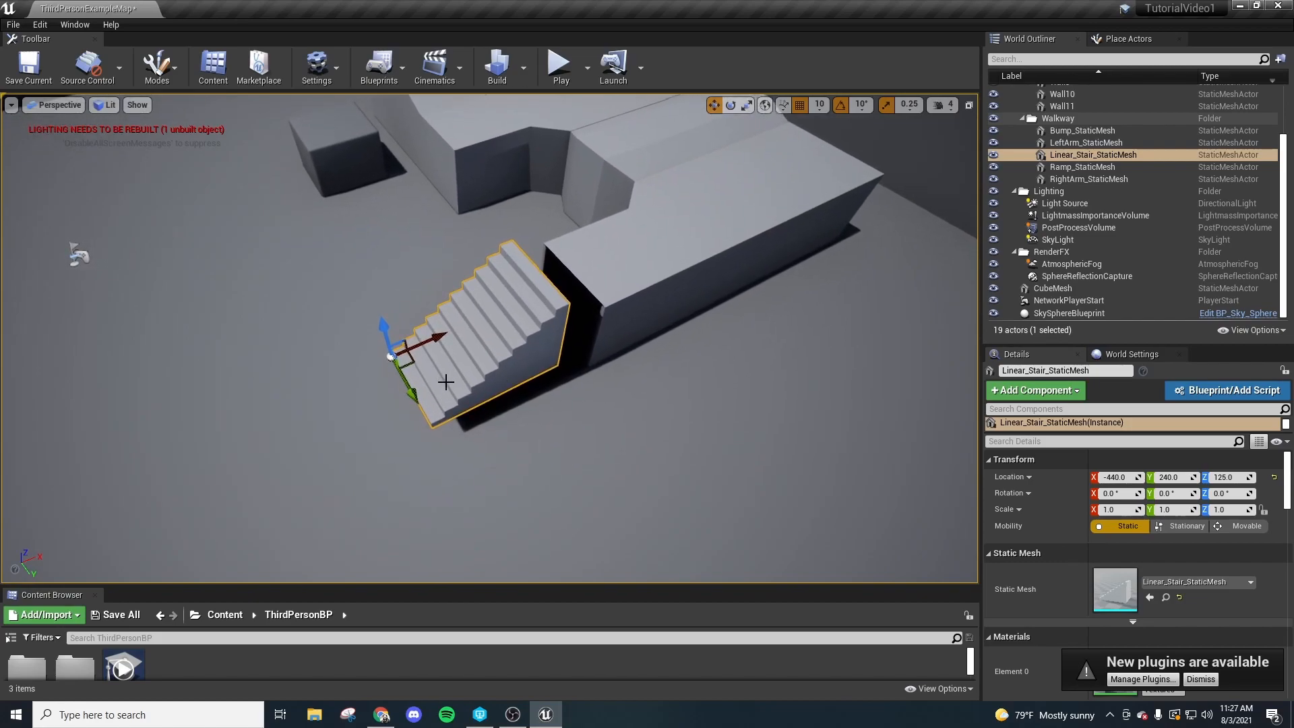
{"action": "left_click_drag", "start_coordinate": [390, 355], "coordinate": [507, 317]}
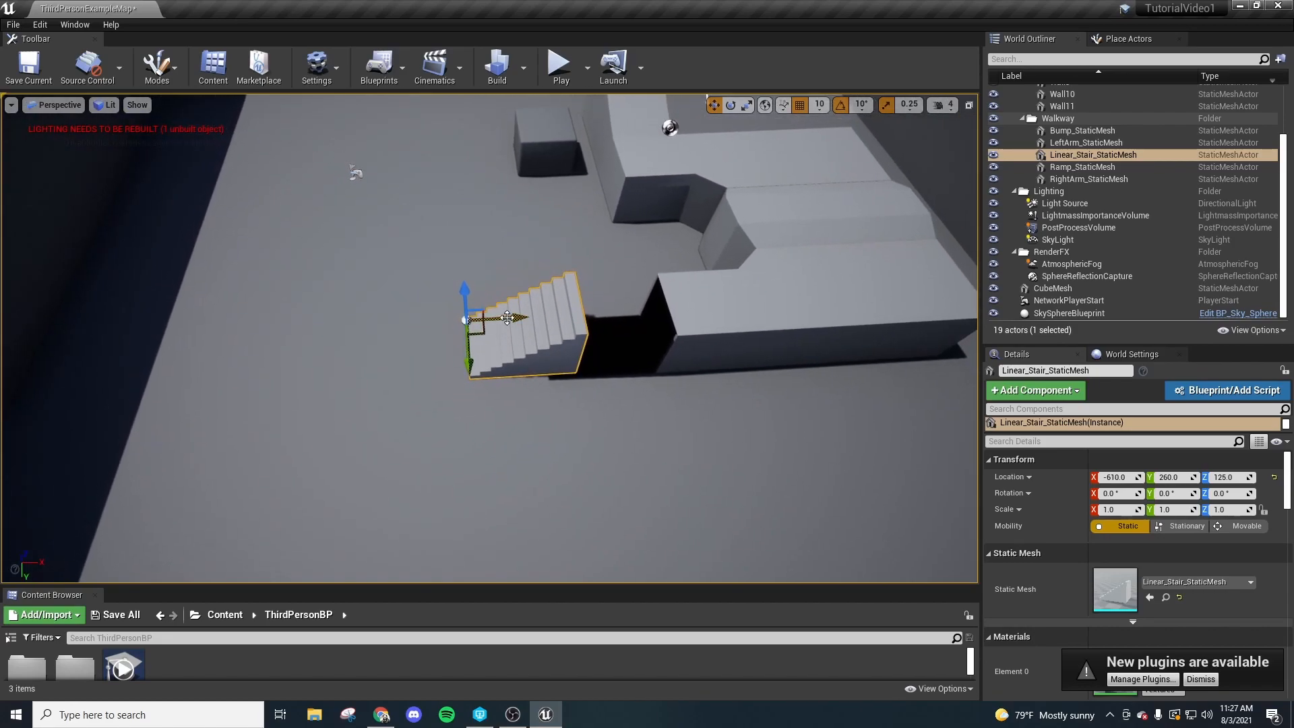
{"action": "left_click_drag", "start_coordinate": [334, 333], "coordinate": [774, 278]}
{"action": "left_click_drag", "start_coordinate": [405, 330], "coordinate": [532, 342]}
{"action": "left_click_drag", "start_coordinate": [676, 324], "coordinate": [386, 369]}
{"action": "mouse_move", "coordinate": [385, 369]}
{"action": "right_mouse_down"}
{"action": "mouse_move", "coordinate": [472, 398]}
{"action": "mouse_move", "coordinate": [391, 358]}
{"action": "right_mouse_up"}
{"action": "mouse_move", "coordinate": [330, 393]}
{"action": "right_mouse_down"}
{"action": "mouse_move", "coordinate": [333, 379]}
{"action": "mouse_move", "coordinate": [377, 367]}
{"action": "mouse_move", "coordinate": [330, 393]}
{"action": "right_mouse_up"}
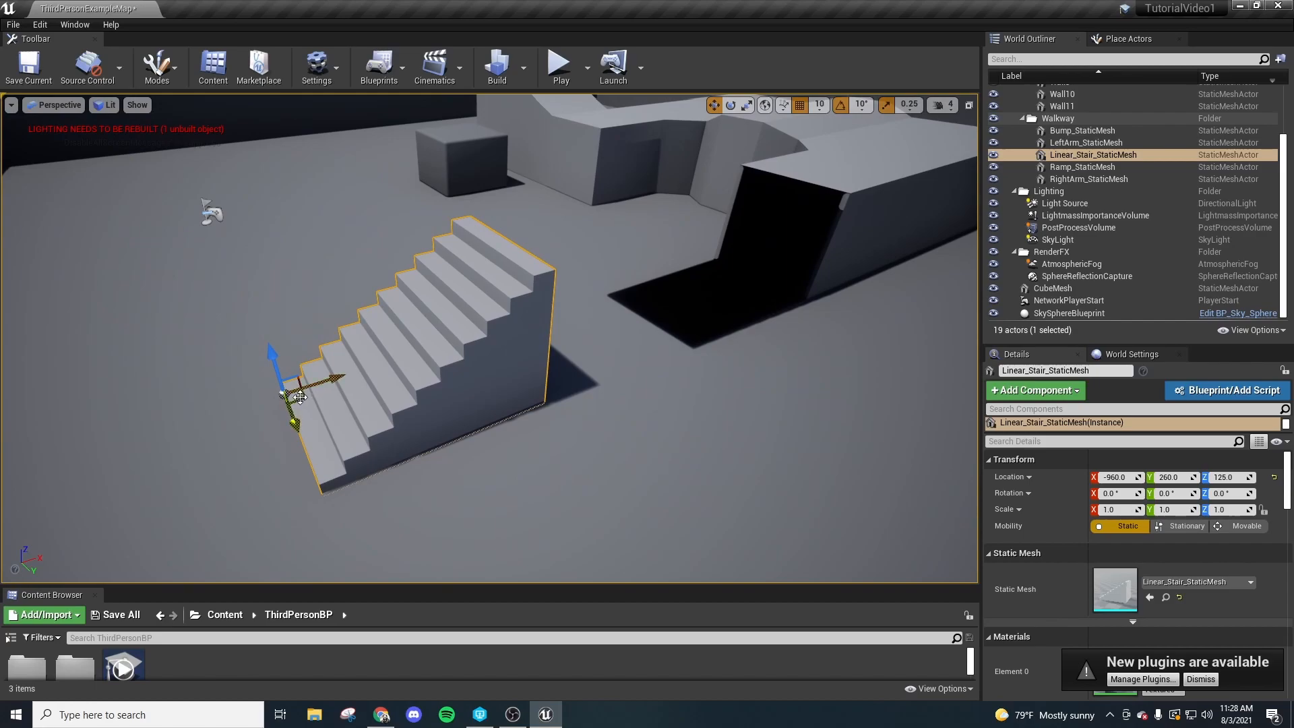
Step: Slide the linear stairs along the Y axis to about Y -170 and raise them to about Z 175
{"action": "left_click_drag", "start_coordinate": [295, 422], "coordinate": [262, 278]}
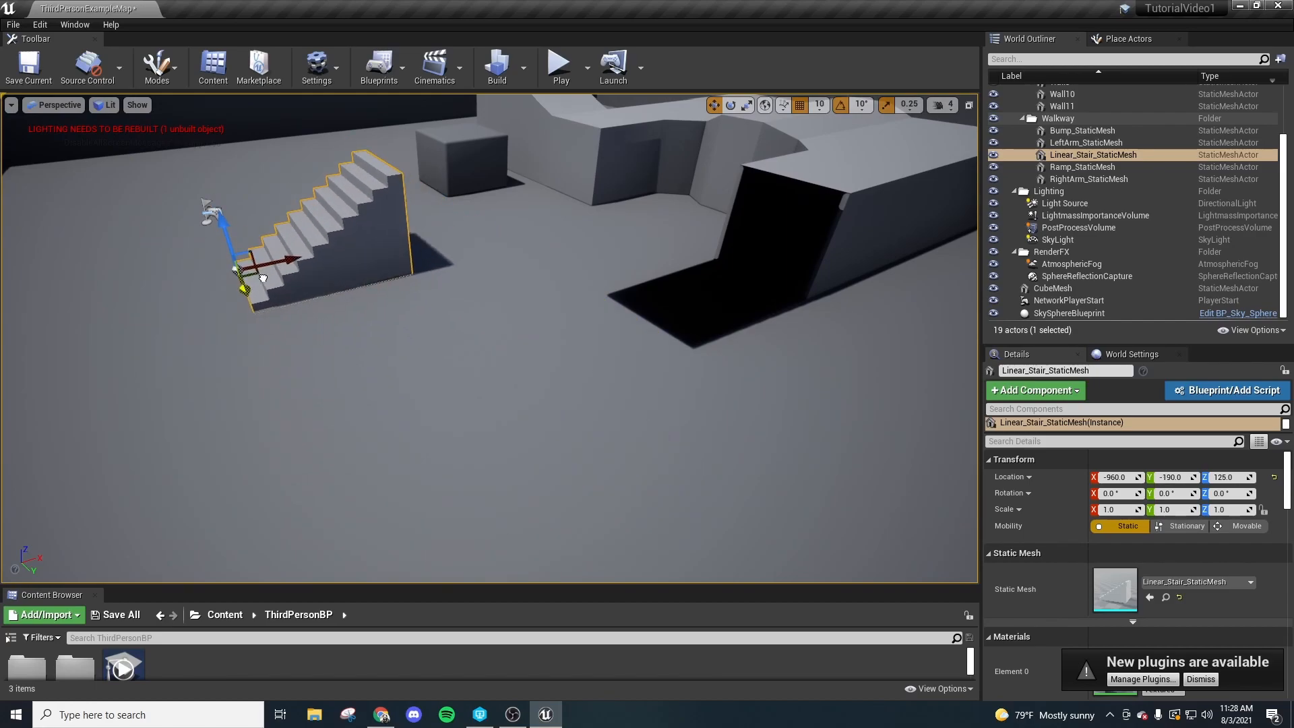
{"action": "left_click_drag", "start_coordinate": [229, 225], "coordinate": [231, 238]}
{"action": "right_click_drag", "start_coordinate": [248, 238], "coordinate": [283, 195]}
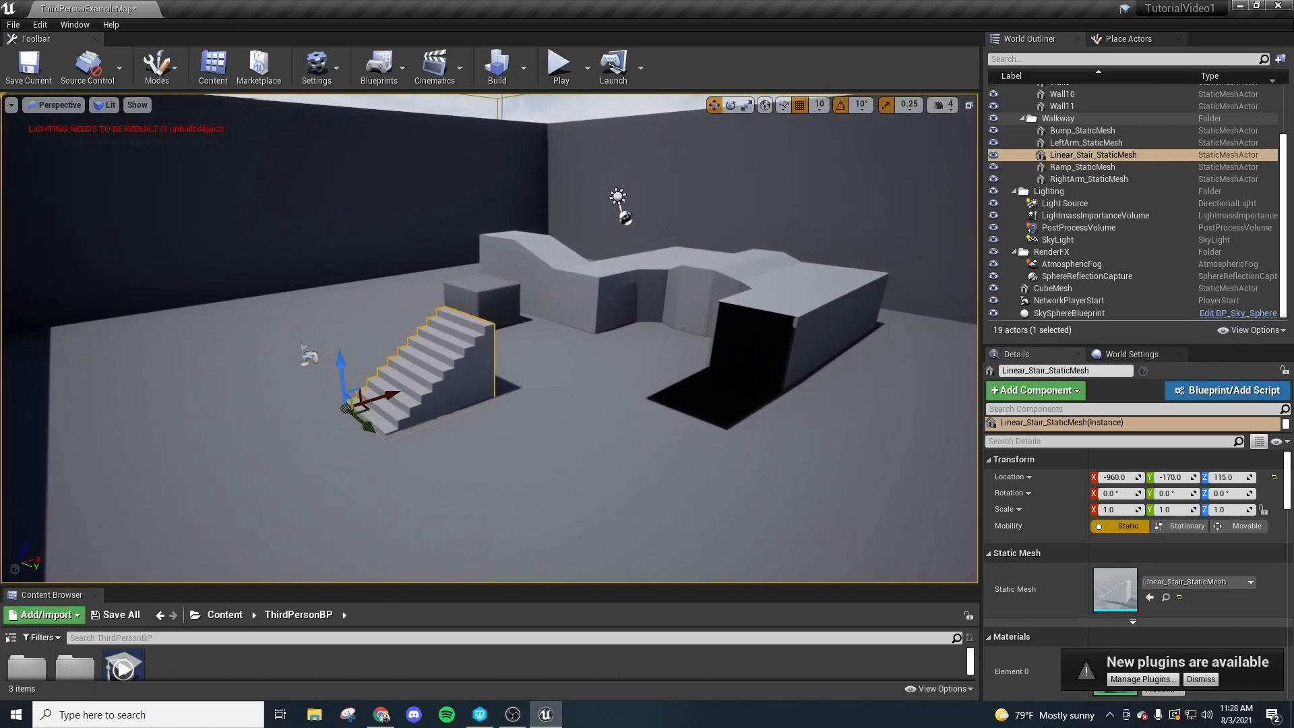
{"action": "left_click_drag", "start_coordinate": [381, 238], "coordinate": [442, 314]}
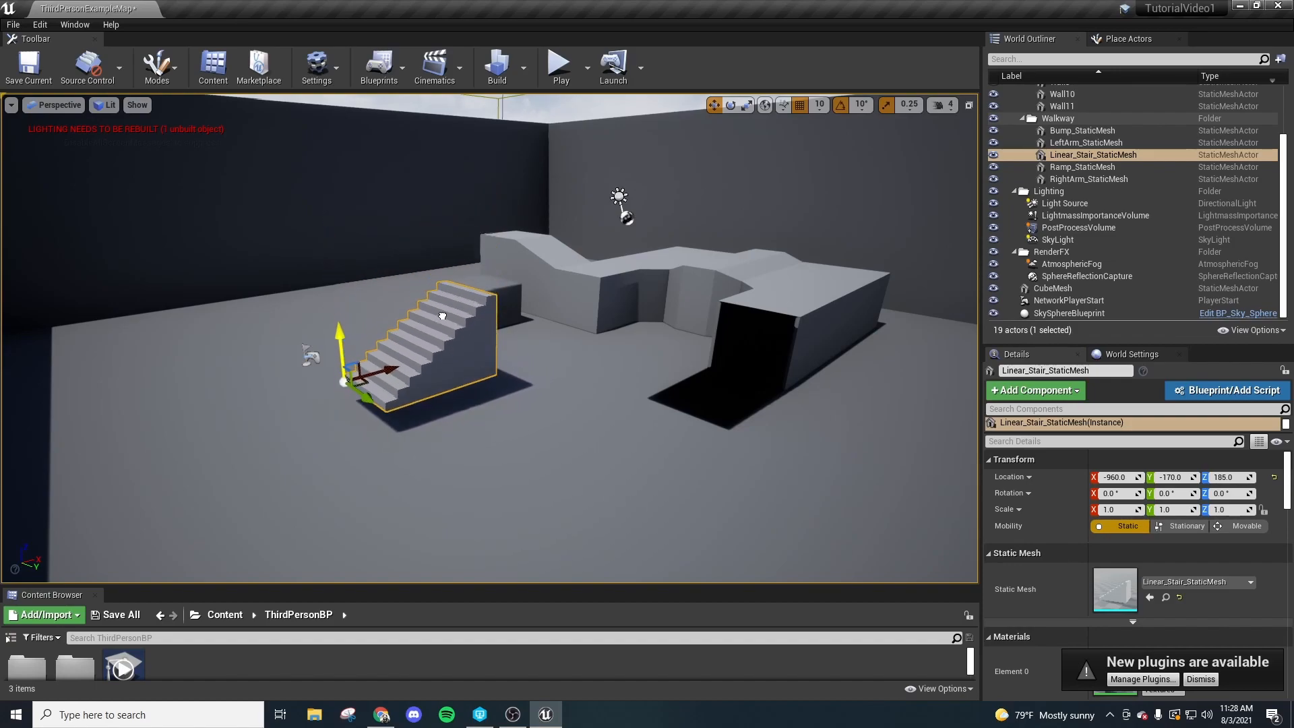
{"action": "right_click_drag", "start_coordinate": [431, 324], "coordinate": [505, 397]}
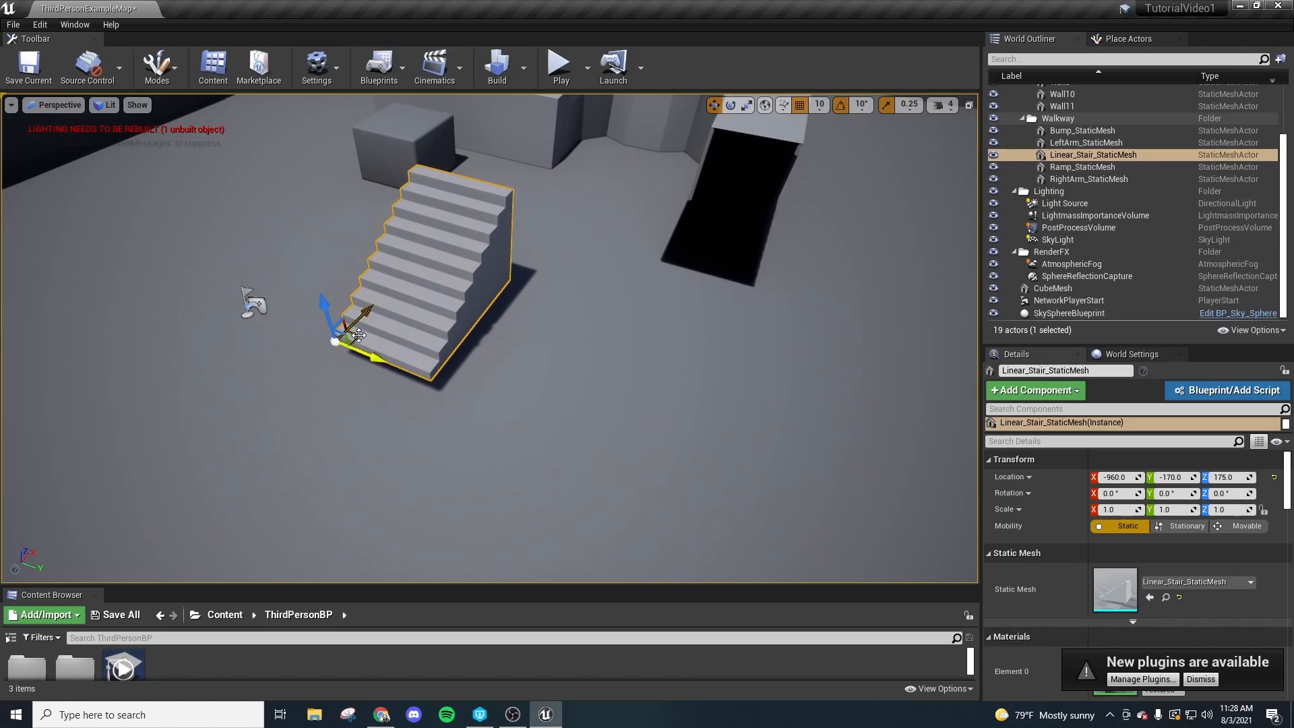
Step: Move the linear stairs back against the walkway at about X -390, Y 280 and lower them to Z 125
{"action": "mouse_move", "coordinate": [392, 347]}
{"action": "left_mouse_down"}
{"action": "mouse_move", "coordinate": [617, 350]}
{"action": "mouse_move", "coordinate": [273, 438]}
{"action": "mouse_move", "coordinate": [391, 290]}
{"action": "mouse_move", "coordinate": [519, 347]}
{"action": "mouse_move", "coordinate": [382, 354]}
{"action": "left_mouse_up"}
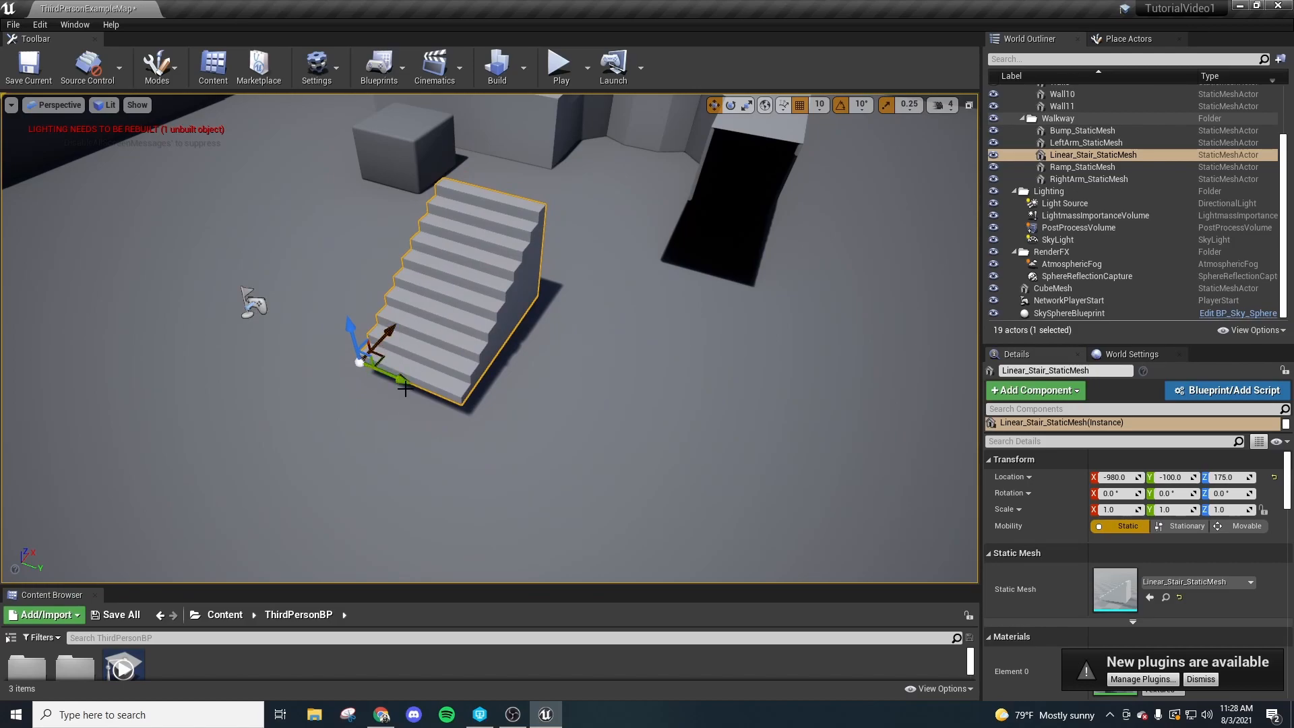
{"action": "left_click_drag", "start_coordinate": [384, 356], "coordinate": [666, 279]}
{"action": "key", "text": "f"}
{"action": "left_click_drag", "start_coordinate": [339, 410], "coordinate": [402, 382]}
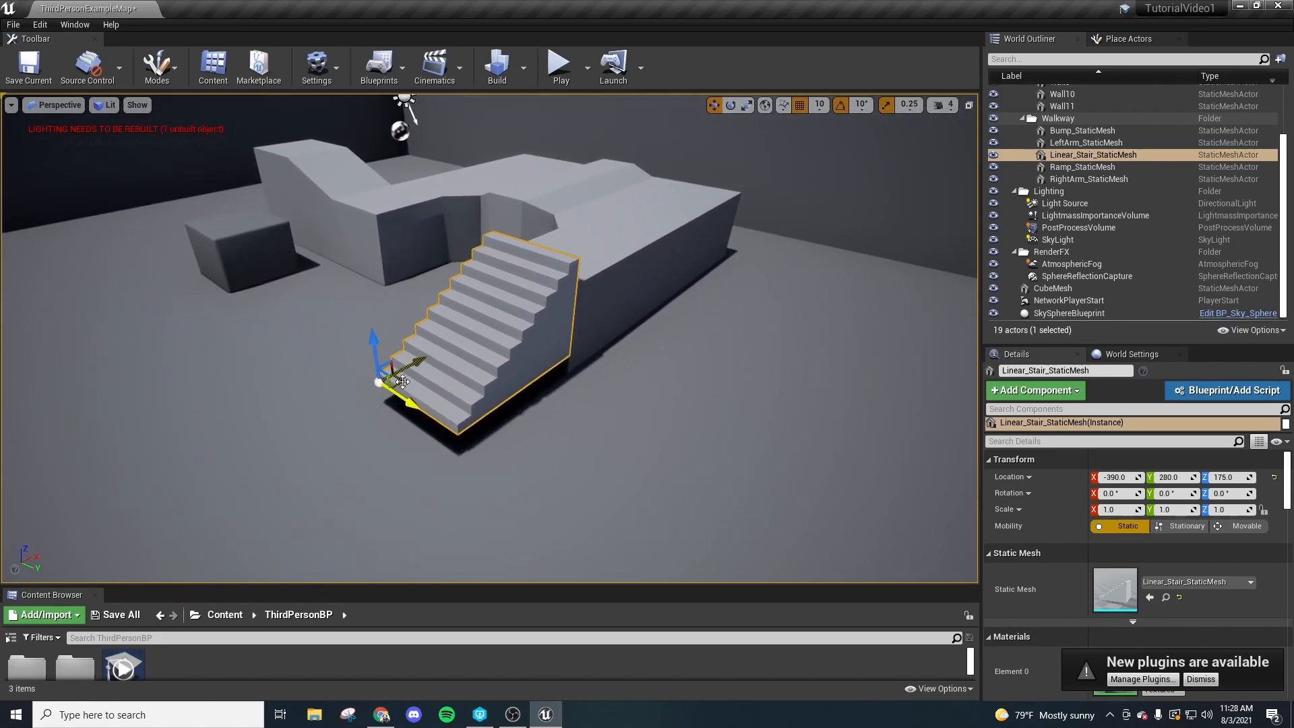
{"action": "left_click_drag", "start_coordinate": [373, 335], "coordinate": [371, 359]}
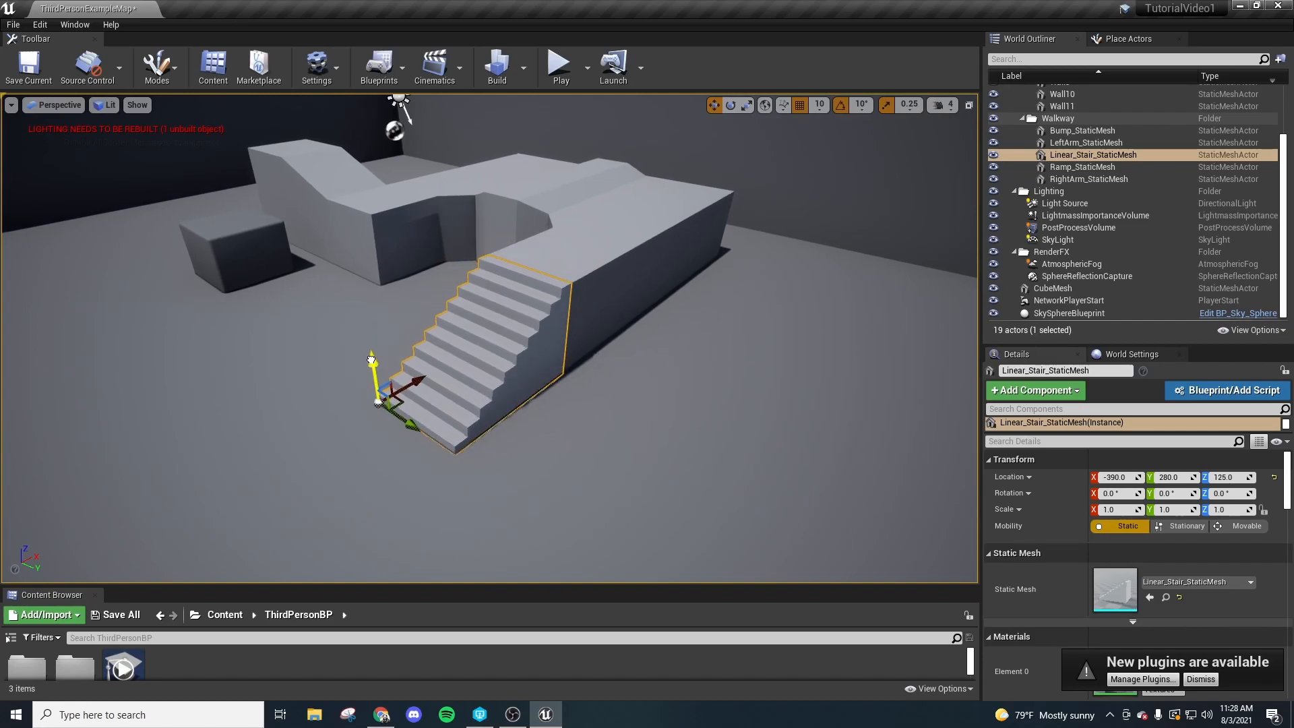
Step: Move the linear stairs away from the walkway to about X -690, Y -60, Z 135
{"action": "key", "text": "a"}
{"action": "right_click_drag", "start_coordinate": [889, 173], "coordinate": [916, 173]}
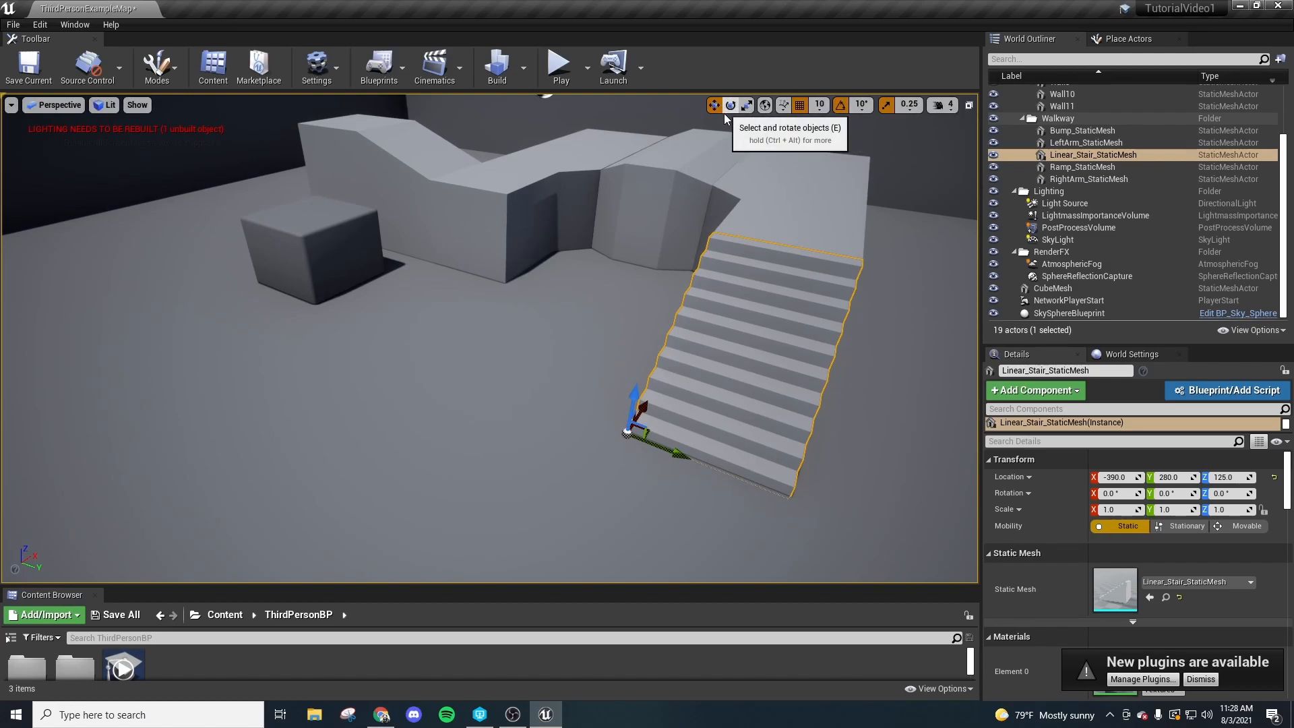
{"action": "right_click_drag", "start_coordinate": [739, 220], "coordinate": [772, 205]}
{"action": "key", "text": "s"}
{"action": "left_click_drag", "start_coordinate": [551, 429], "coordinate": [420, 363]}
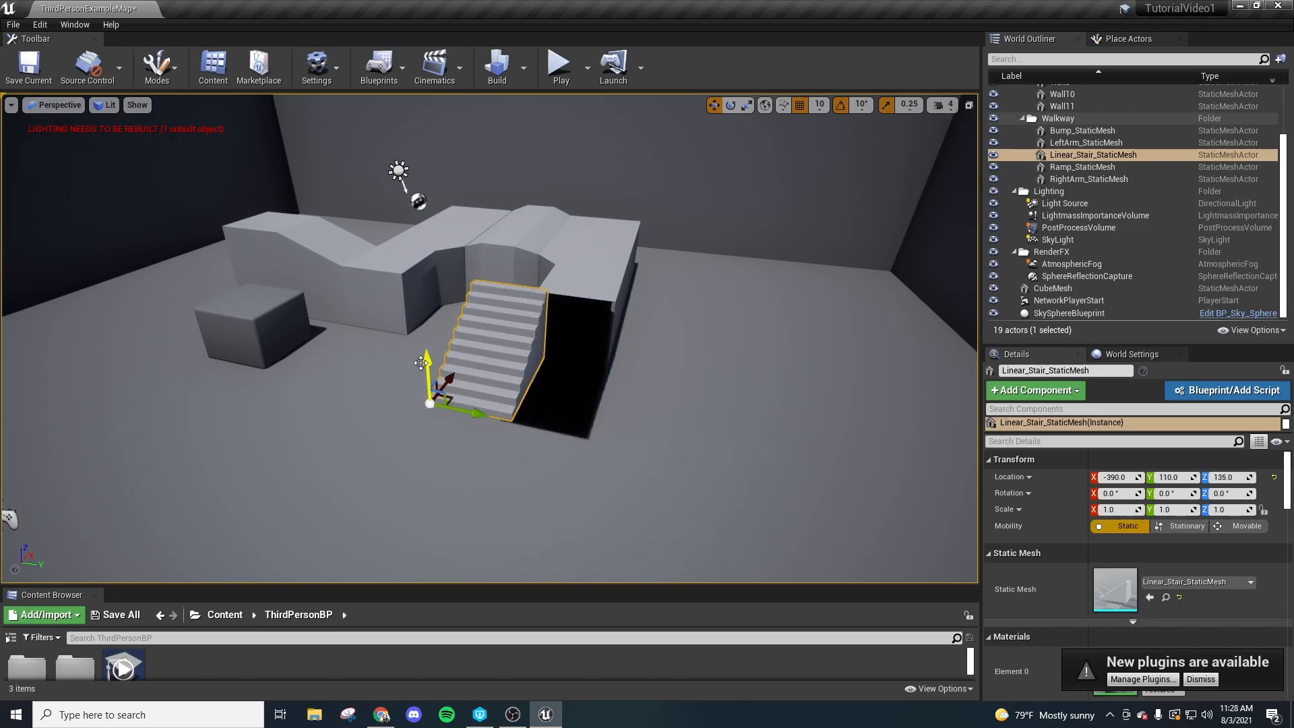
{"action": "left_click_drag", "start_coordinate": [455, 402], "coordinate": [314, 466]}
{"action": "right_click_drag", "start_coordinate": [313, 467], "coordinate": [249, 462]}
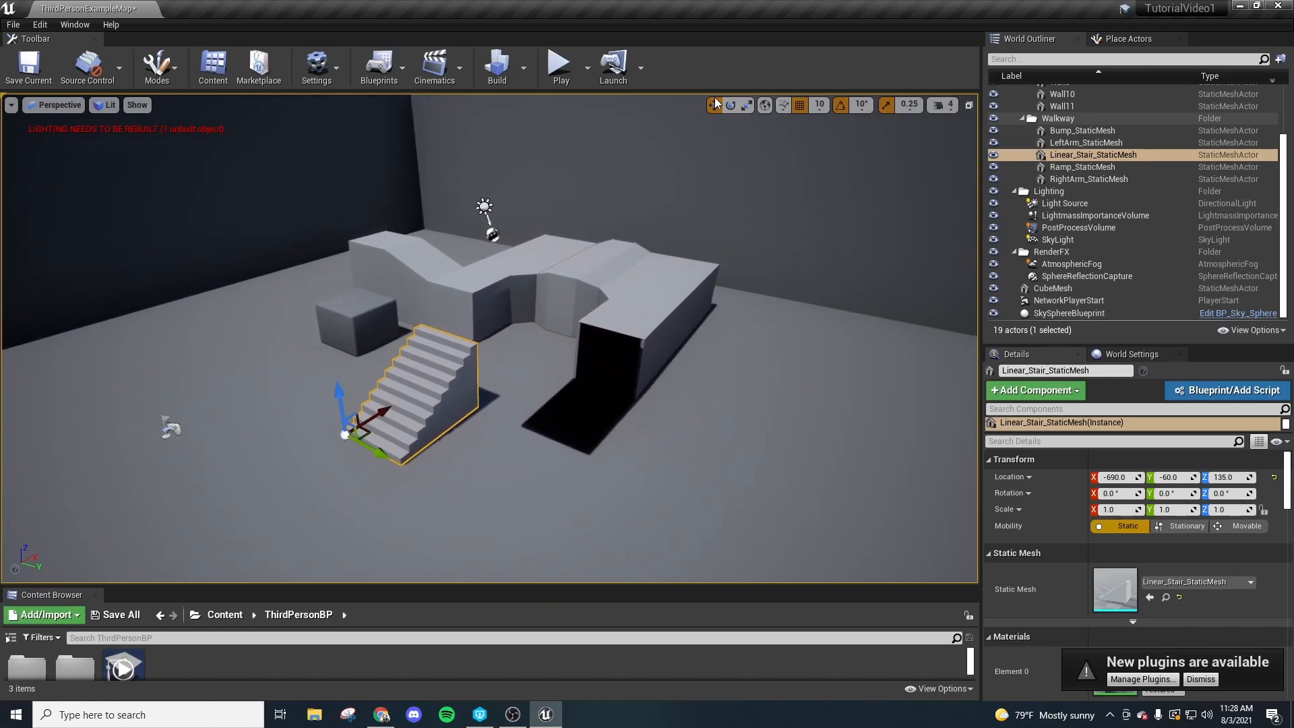
Step: Try rotating the linear stairs about their axes in 10° increments and turn them back upright
{"action": "left_click", "coordinate": [731, 106]}
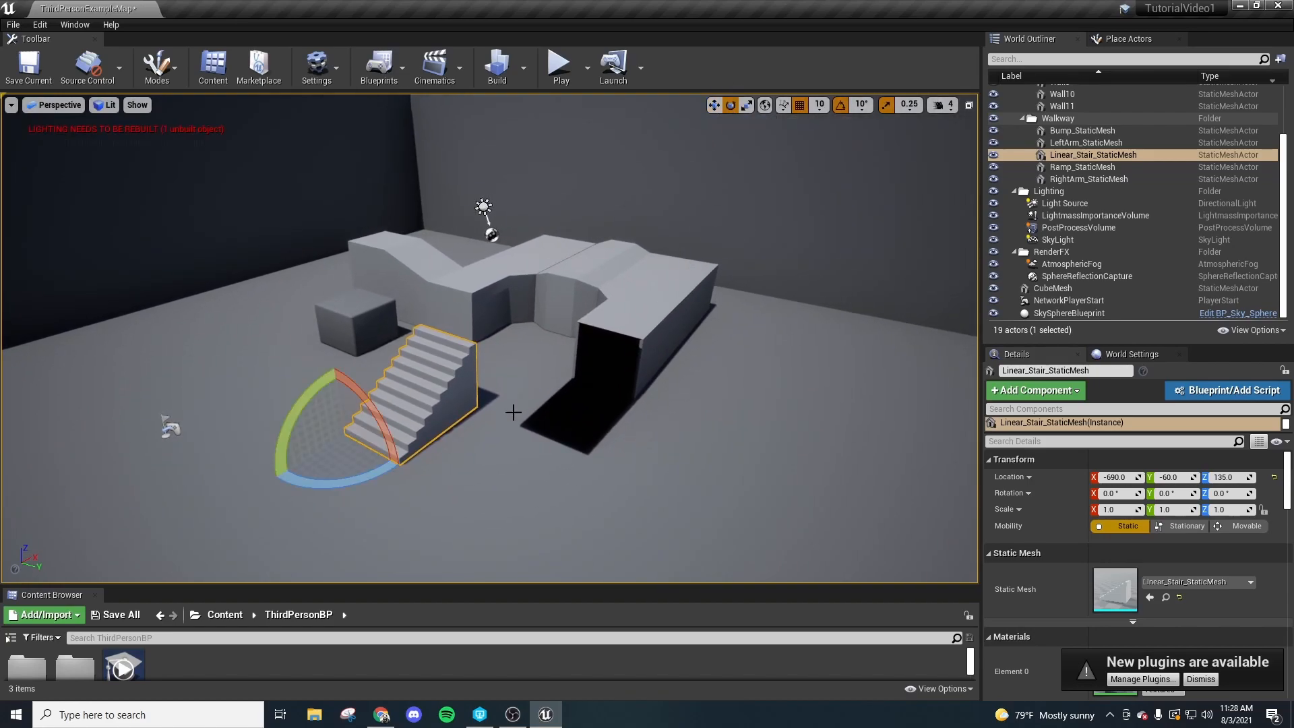
{"action": "left_click_drag", "start_coordinate": [341, 489], "coordinate": [283, 404]}
{"action": "mouse_move", "coordinate": [407, 396]}
{"action": "left_mouse_down"}
{"action": "mouse_move", "coordinate": [286, 404]}
{"action": "mouse_move", "coordinate": [408, 396]}
{"action": "left_mouse_up"}
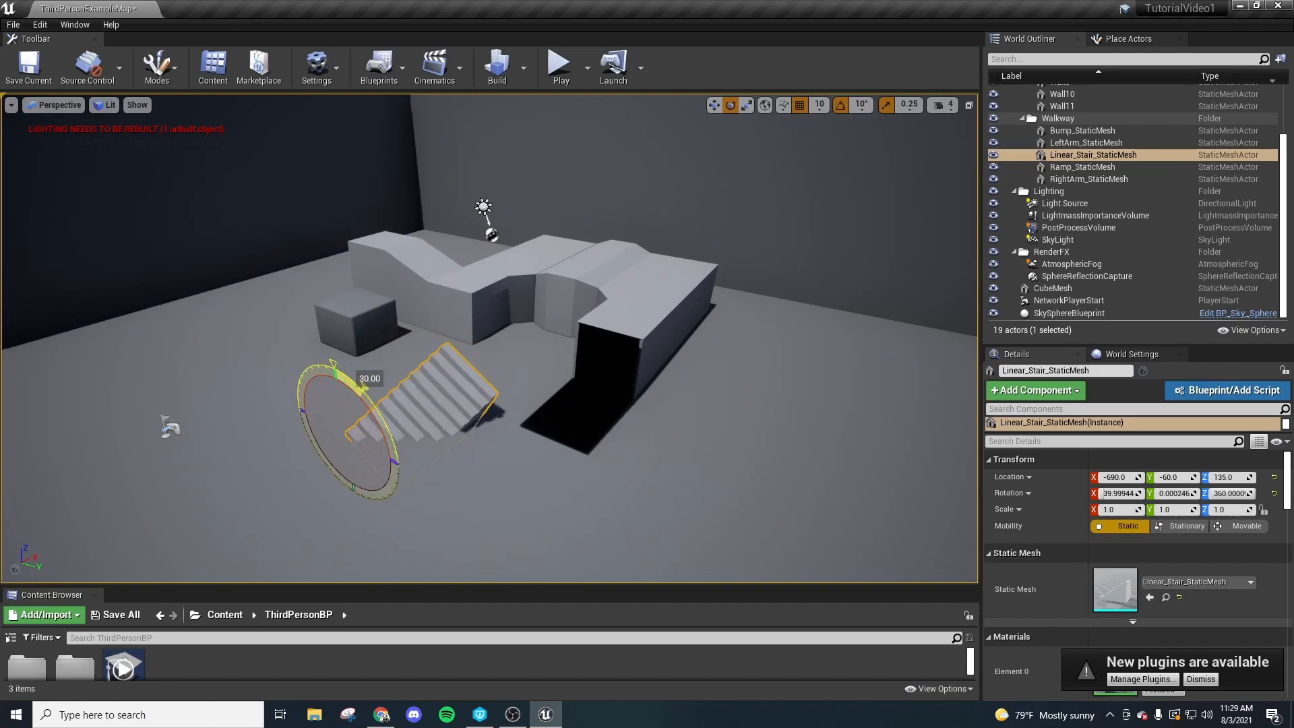
Step: Try scaling the linear stairs along each axis separately, to 2.25 in X and 1.5 in Y, undoing each change
{"action": "key", "text": "a"}
{"action": "right_click_drag", "start_coordinate": [493, 411], "coordinate": [493, 376]}
{"action": "key", "text": "d"}
{"action": "key", "text": "s"}
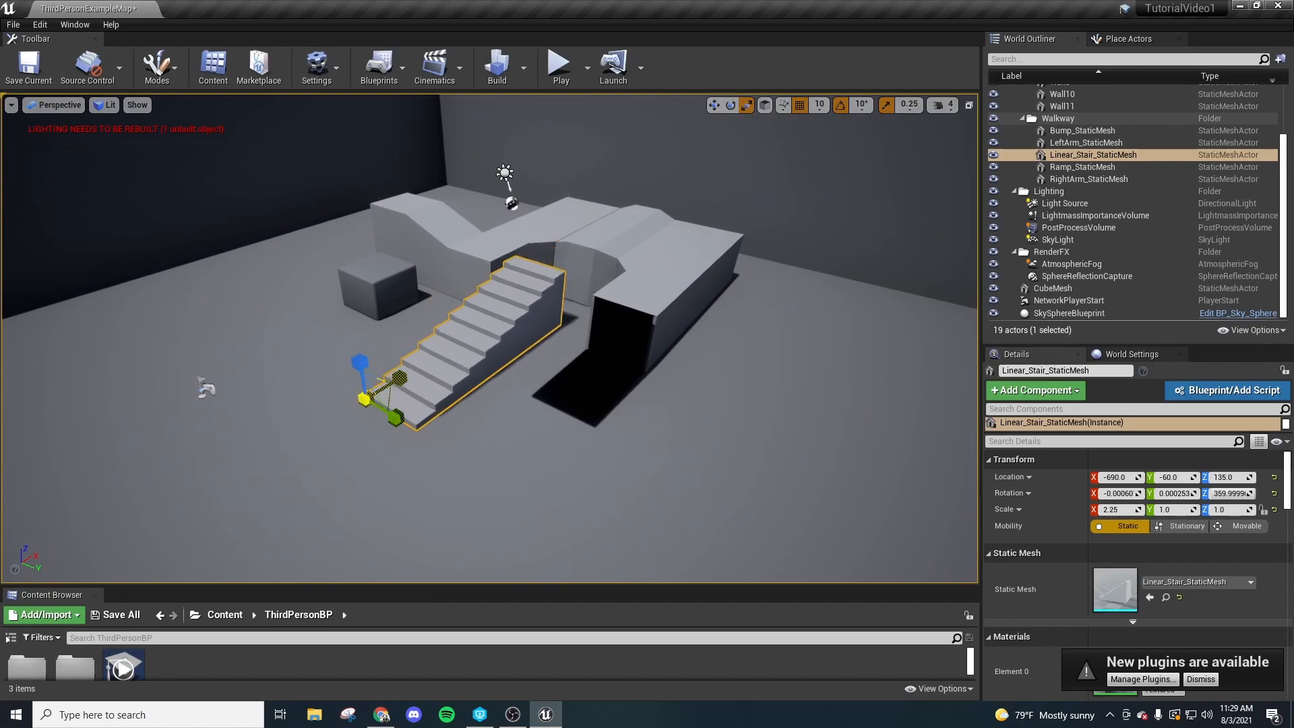
{"action": "key", "text": "ctrl+z"}
{"action": "mouse_move", "coordinate": [394, 418]}
{"action": "left_mouse_down"}
{"action": "mouse_move", "coordinate": [458, 481]}
{"action": "mouse_move", "coordinate": [406, 429]}
{"action": "left_mouse_up"}
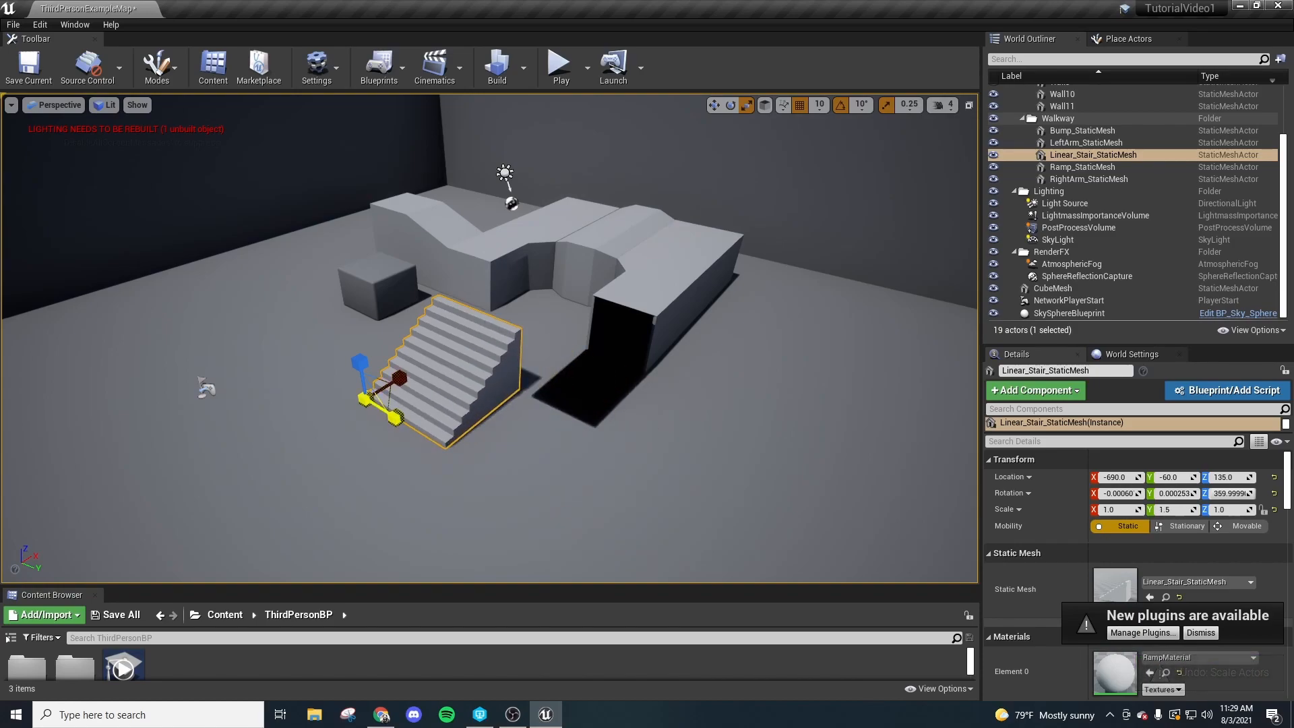
{"action": "key", "text": "ctrl+z"}
{"action": "left_click_drag", "start_coordinate": [362, 361], "coordinate": [364, 304]}
{"action": "key", "text": "ctrl+z"}
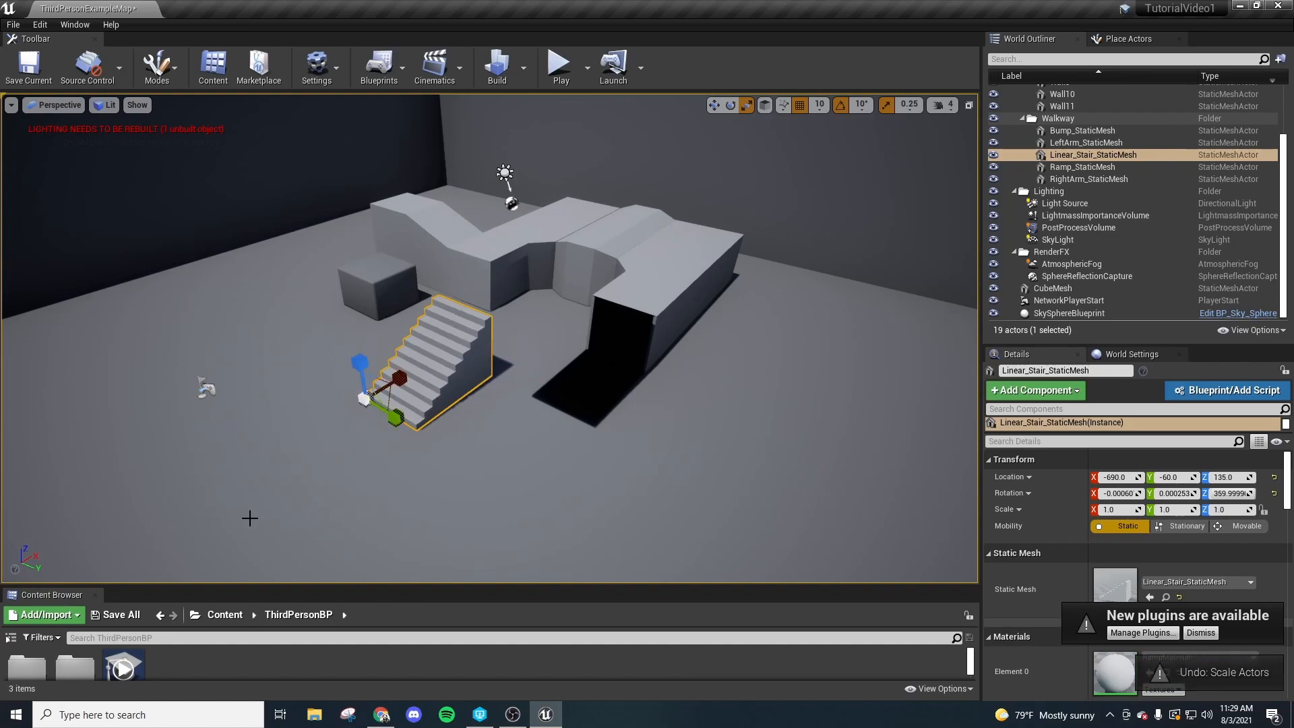
Step: Try scaling the linear stairs uniformly to 1.5 on all axes, and undo it
{"action": "left_click_drag", "start_coordinate": [366, 397], "coordinate": [375, 350]}
{"action": "left_click_drag", "start_coordinate": [364, 398], "coordinate": [326, 426]}
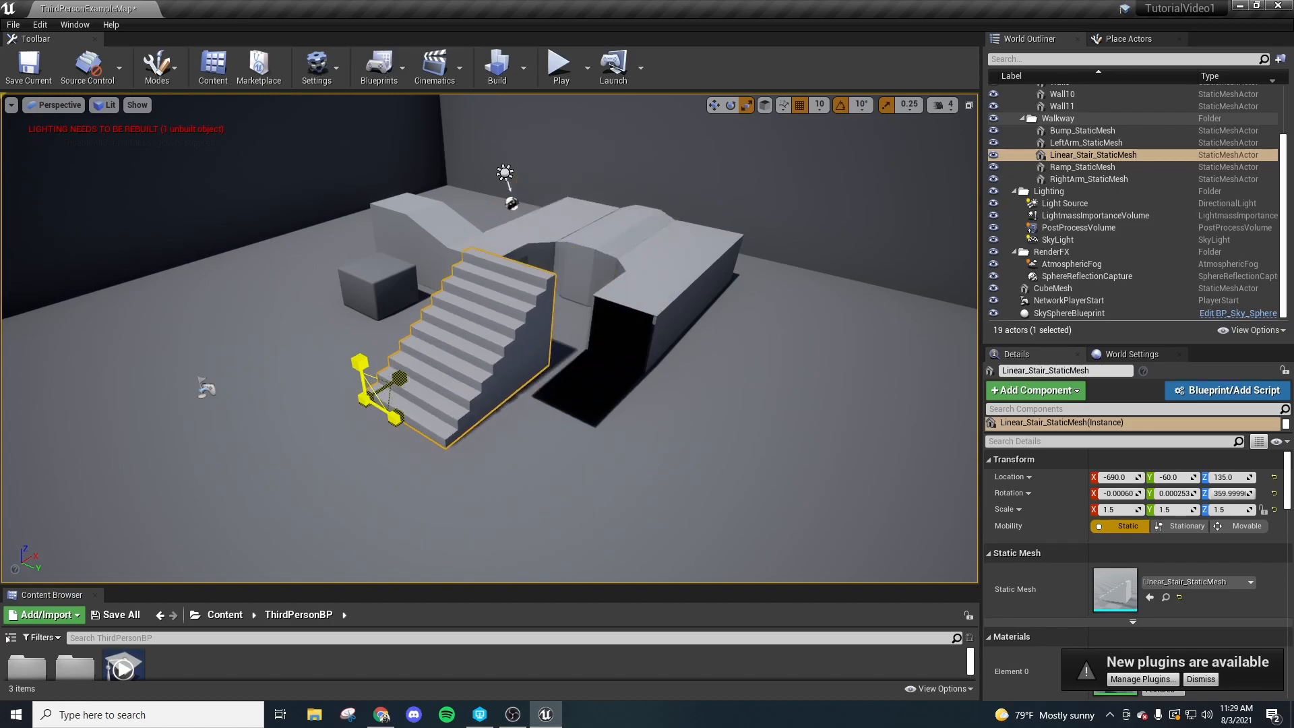
{"action": "key", "text": "ctrl+z"}
Step: Move the cube across the floor away from the walkway to about X -730, Y -440
{"action": "right_click_drag", "start_coordinate": [442, 353], "coordinate": [390, 352]}
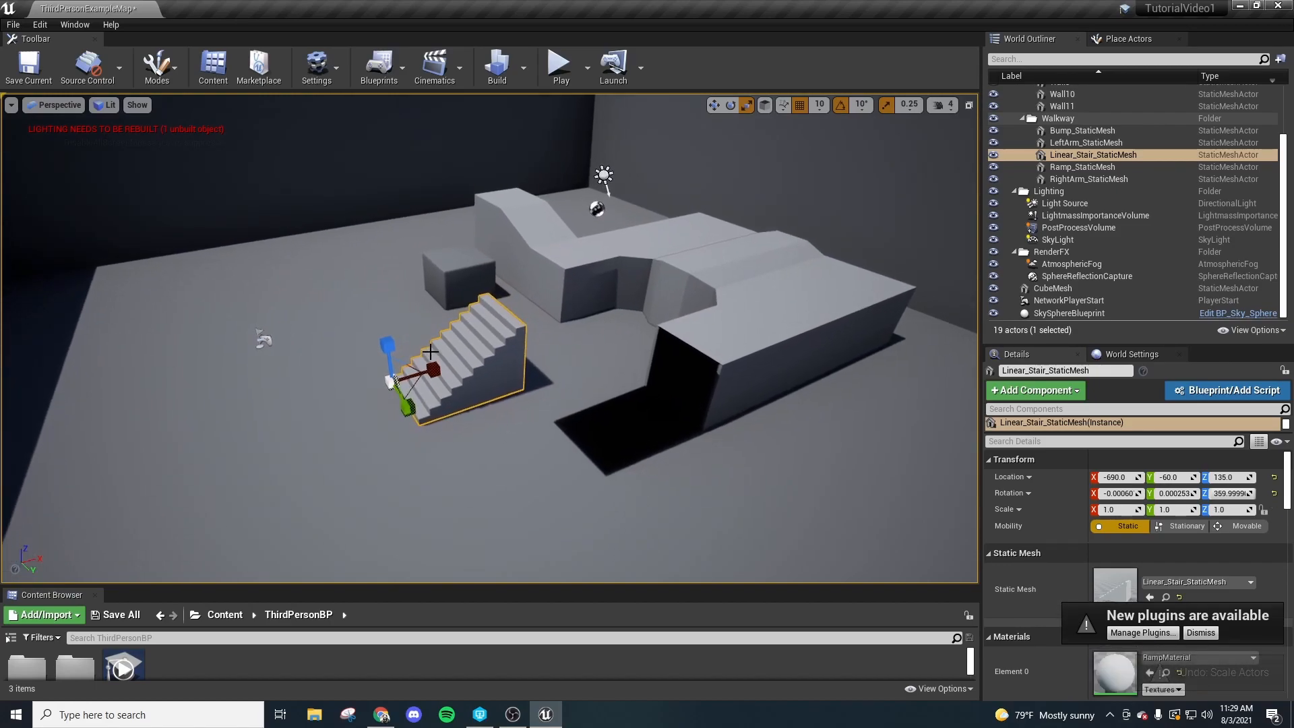
{"action": "left_click", "coordinate": [460, 280]}
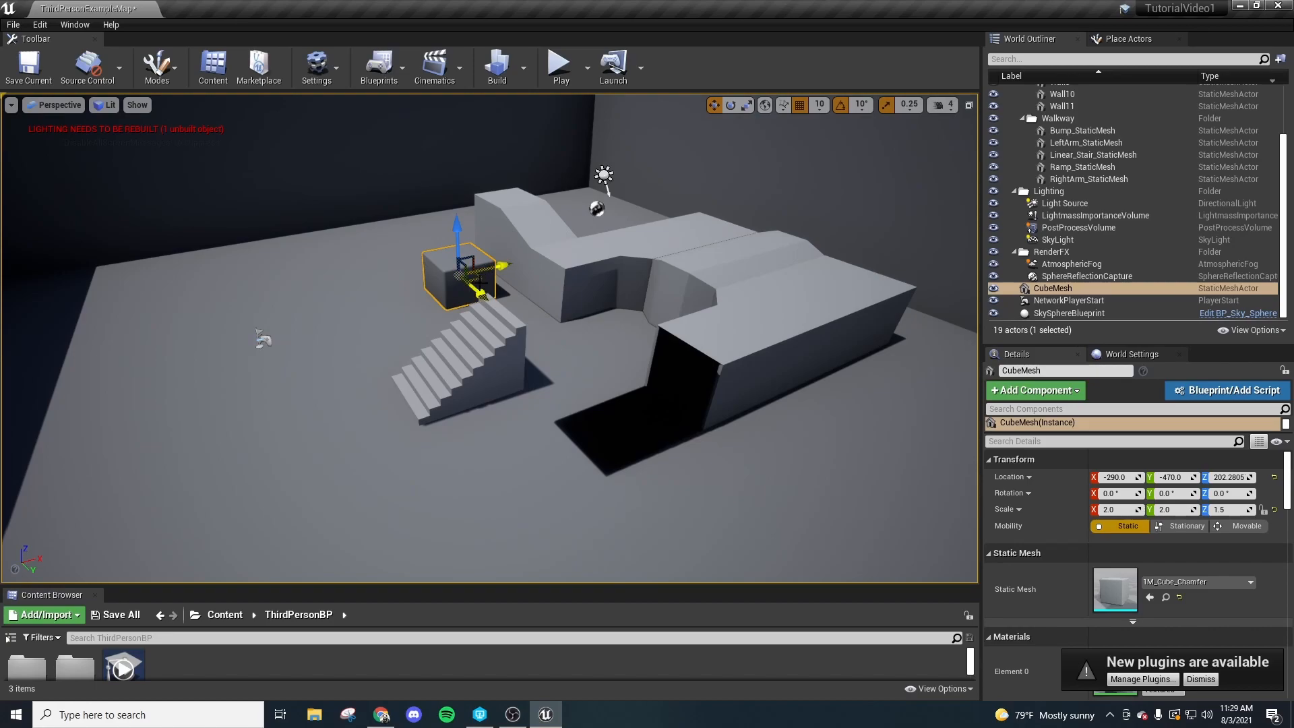
{"action": "left_click_drag", "start_coordinate": [481, 278], "coordinate": [357, 310]}
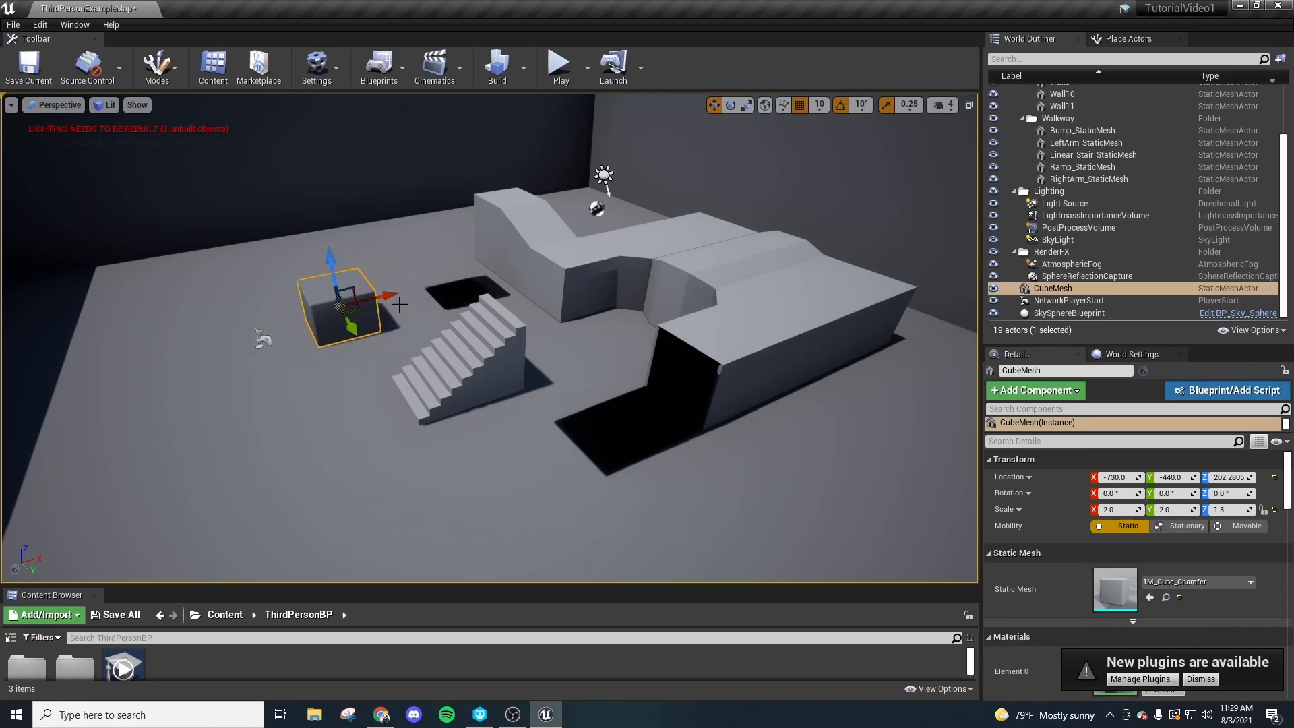
Step: Move the linear stairs beside the cube to about X -810, Y -140, Z 185 and rotate them to about 340° around Z
{"action": "left_click", "coordinate": [484, 348]}
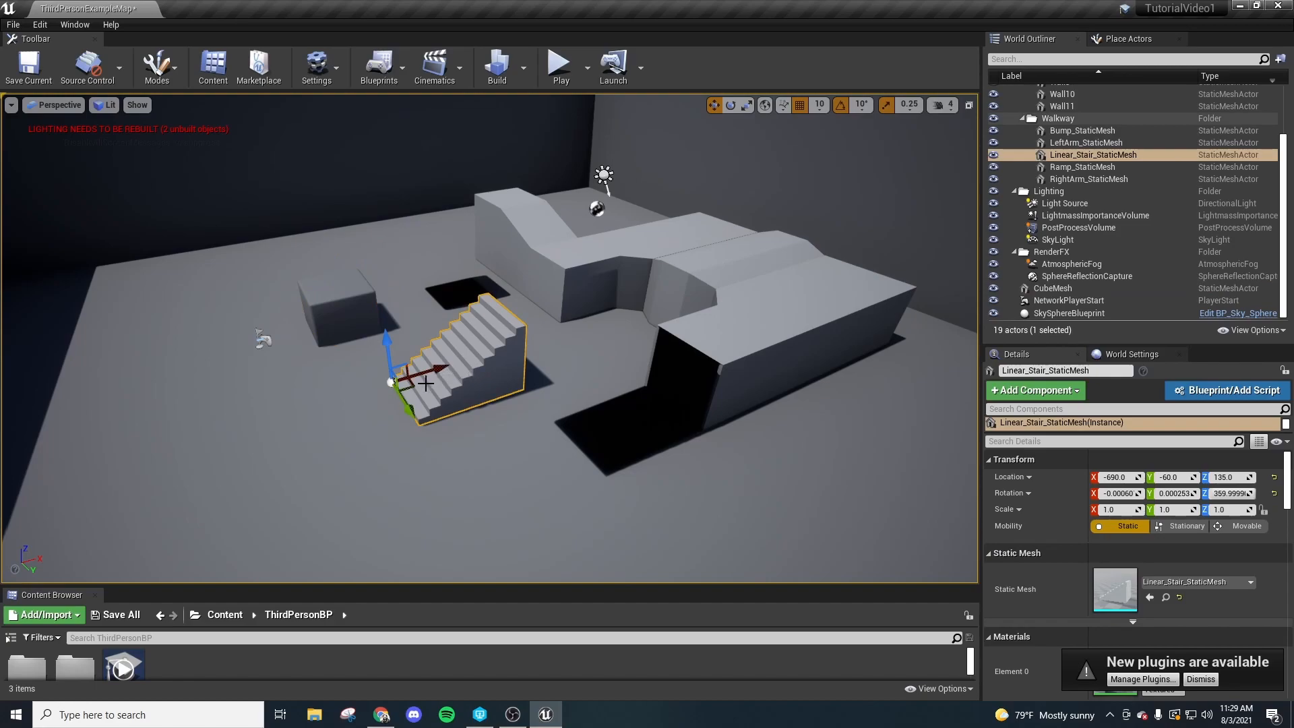
{"action": "left_click_drag", "start_coordinate": [409, 384], "coordinate": [332, 337]}
{"action": "key", "text": "e"}
{"action": "left_click_drag", "start_coordinate": [393, 389], "coordinate": [412, 344]}
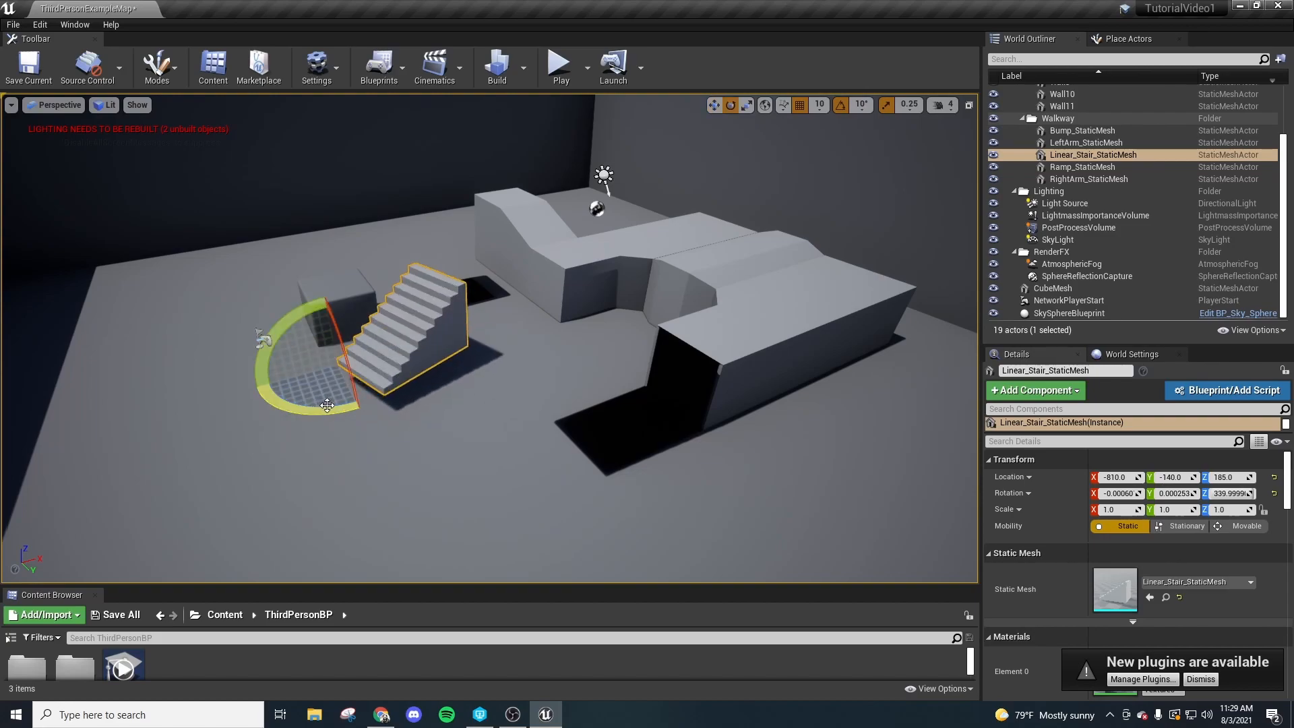
Step: Try enlarging the linear stairs uniformly to a scale of 2.25, and undo it
{"action": "key", "text": "r"}
{"action": "left_click_drag", "start_coordinate": [335, 361], "coordinate": [335, 360]}
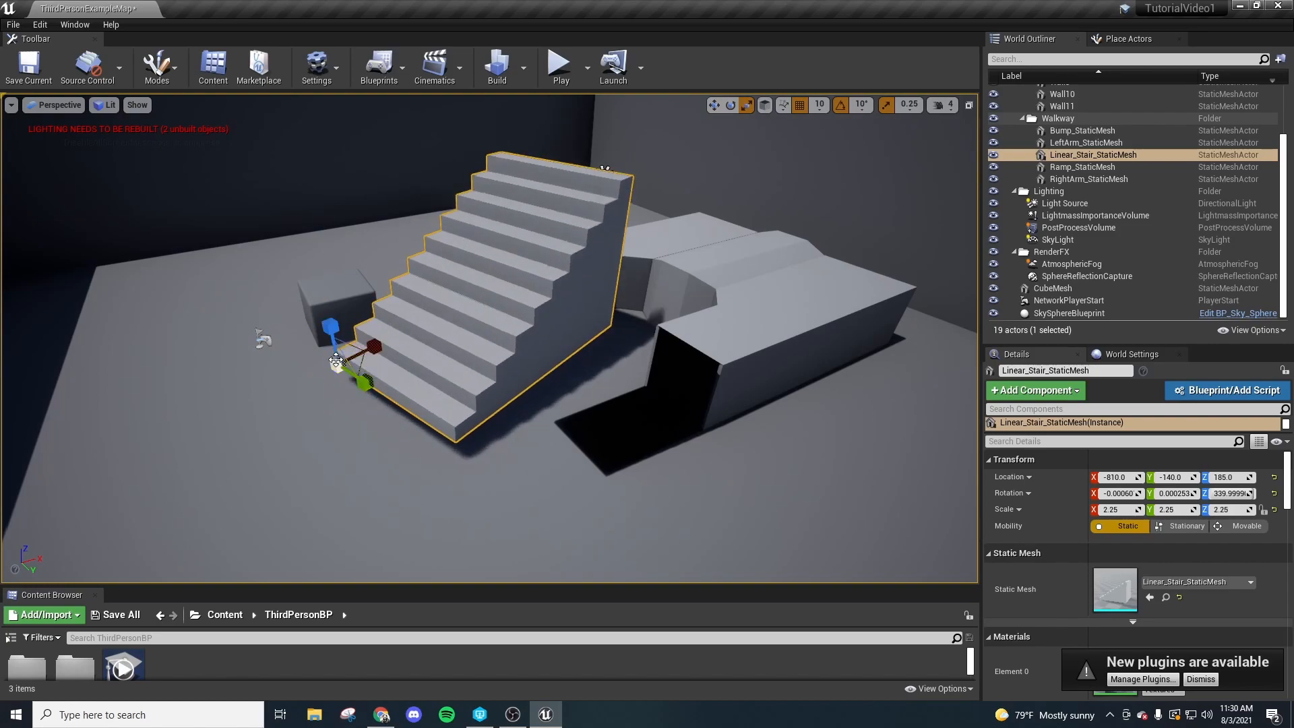
{"action": "key", "text": "ctrl+z"}
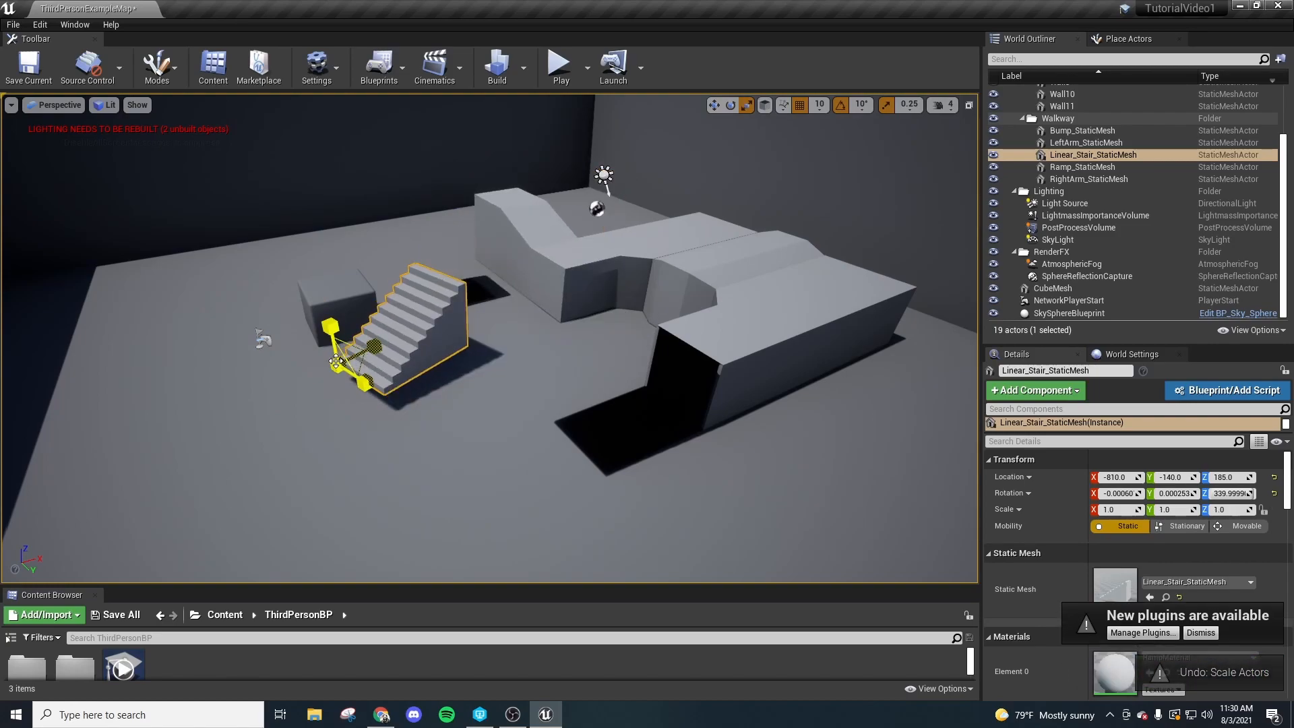
Step: Try the transform tools on the walkway's left arm, and lower the linear stairs to the floor at Z 125
{"action": "left_click", "coordinate": [620, 292]}
{"action": "key", "text": "w"}
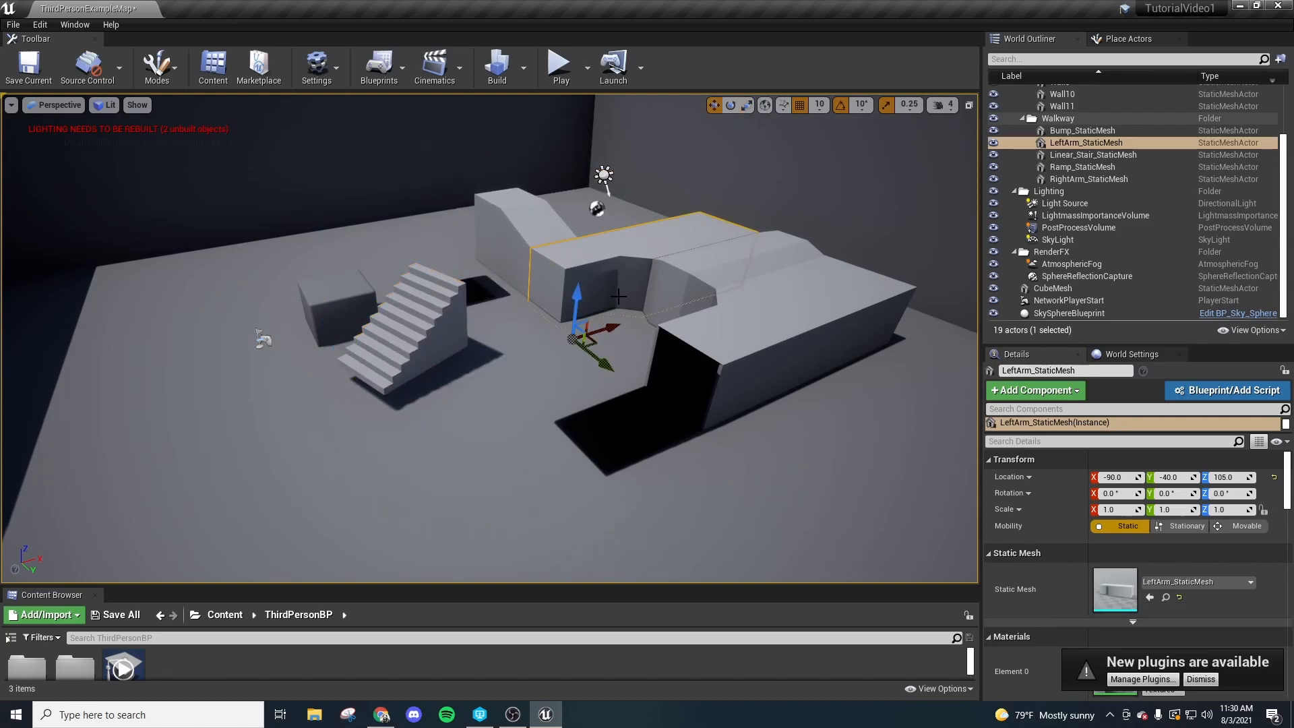
{"action": "left_click_drag", "start_coordinate": [592, 347], "coordinate": [492, 490]}
{"action": "key", "text": "e"}
{"action": "key", "text": "r"}
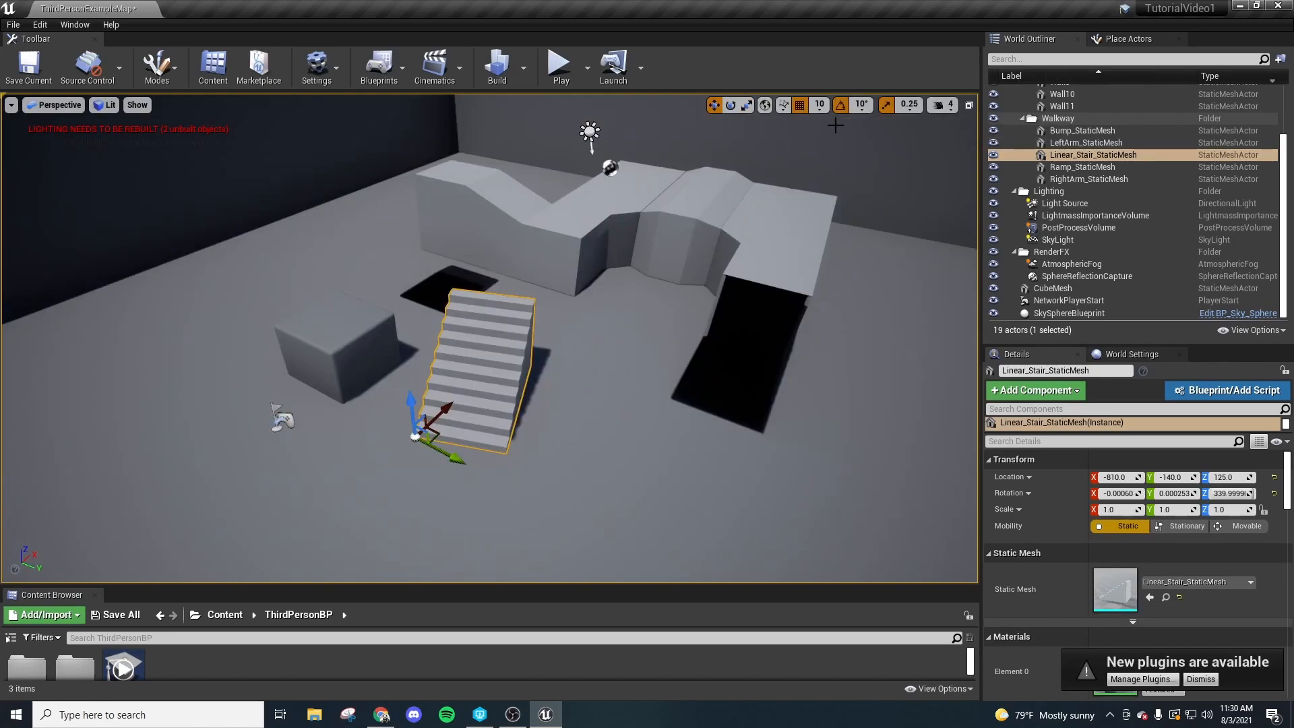
{"action": "key", "text": "e"}
{"action": "left_click_drag", "start_coordinate": [422, 498], "coordinate": [778, 405]}
{"action": "right_click_drag", "start_coordinate": [779, 405], "coordinate": [882, 391]}
{"action": "key", "text": "a"}
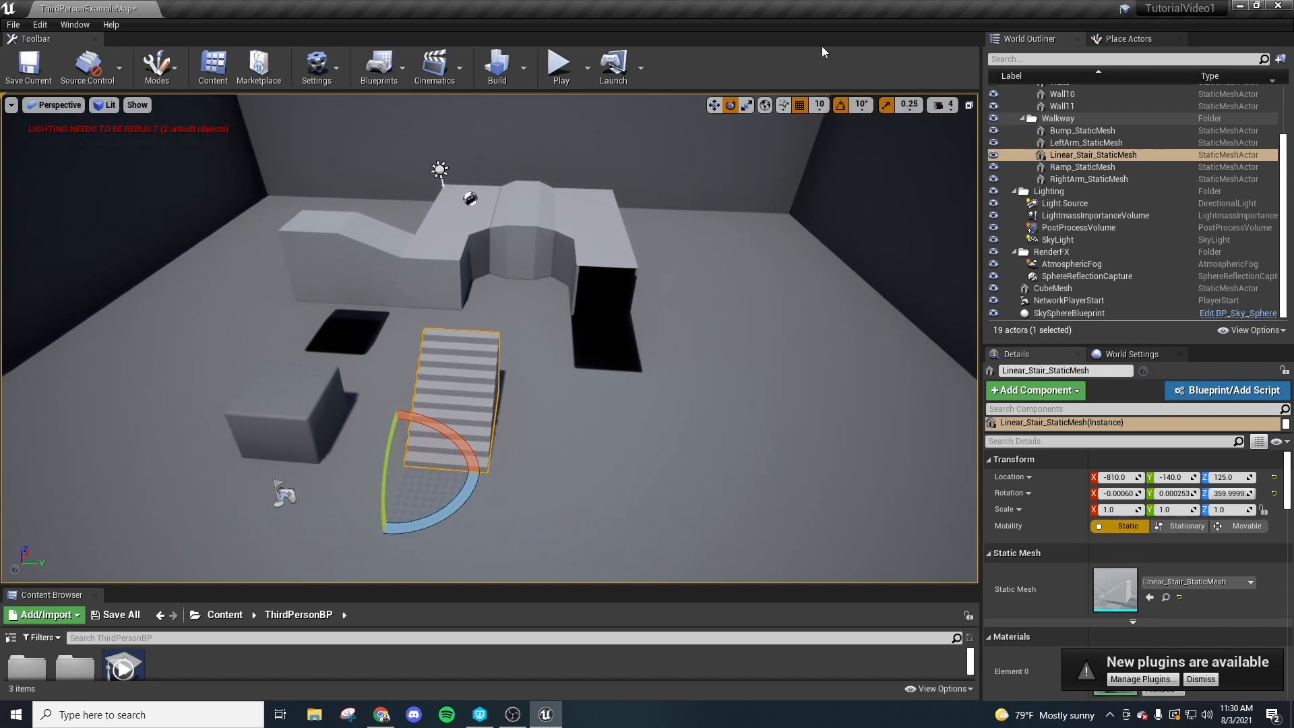
Step: Slide the linear stairs freely along the Y axis to about Y -79 with grid snapping turned off
{"action": "left_click", "coordinate": [715, 105]}
{"action": "right_click_drag", "start_coordinate": [638, 425], "coordinate": [532, 441]}
{"action": "key", "text": "d"}
{"action": "key", "text": "w"}
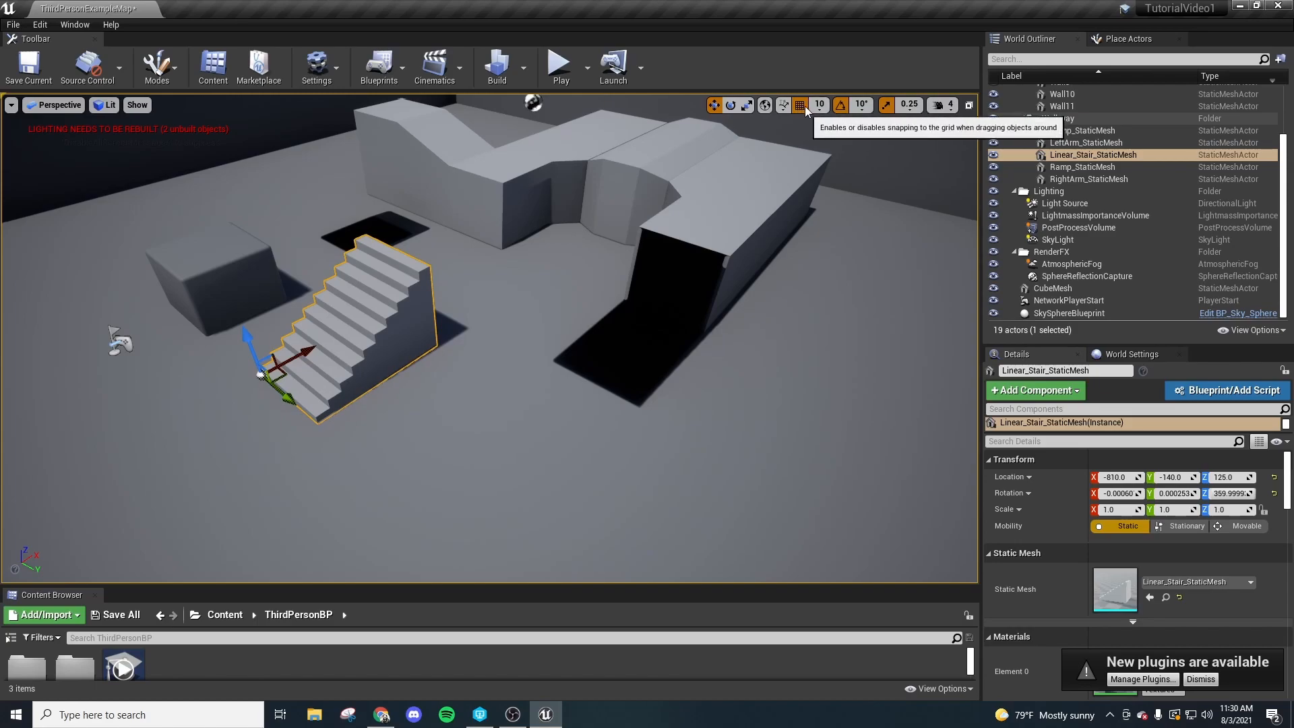
{"action": "mouse_move", "coordinate": [279, 400]}
{"action": "left_mouse_down"}
{"action": "mouse_move", "coordinate": [313, 409]}
{"action": "mouse_move", "coordinate": [374, 556]}
{"action": "mouse_move", "coordinate": [323, 429]}
{"action": "mouse_move", "coordinate": [278, 389]}
{"action": "mouse_move", "coordinate": [297, 405]}
{"action": "left_mouse_up"}
{"action": "right_click_drag", "start_coordinate": [299, 407], "coordinate": [388, 412]}
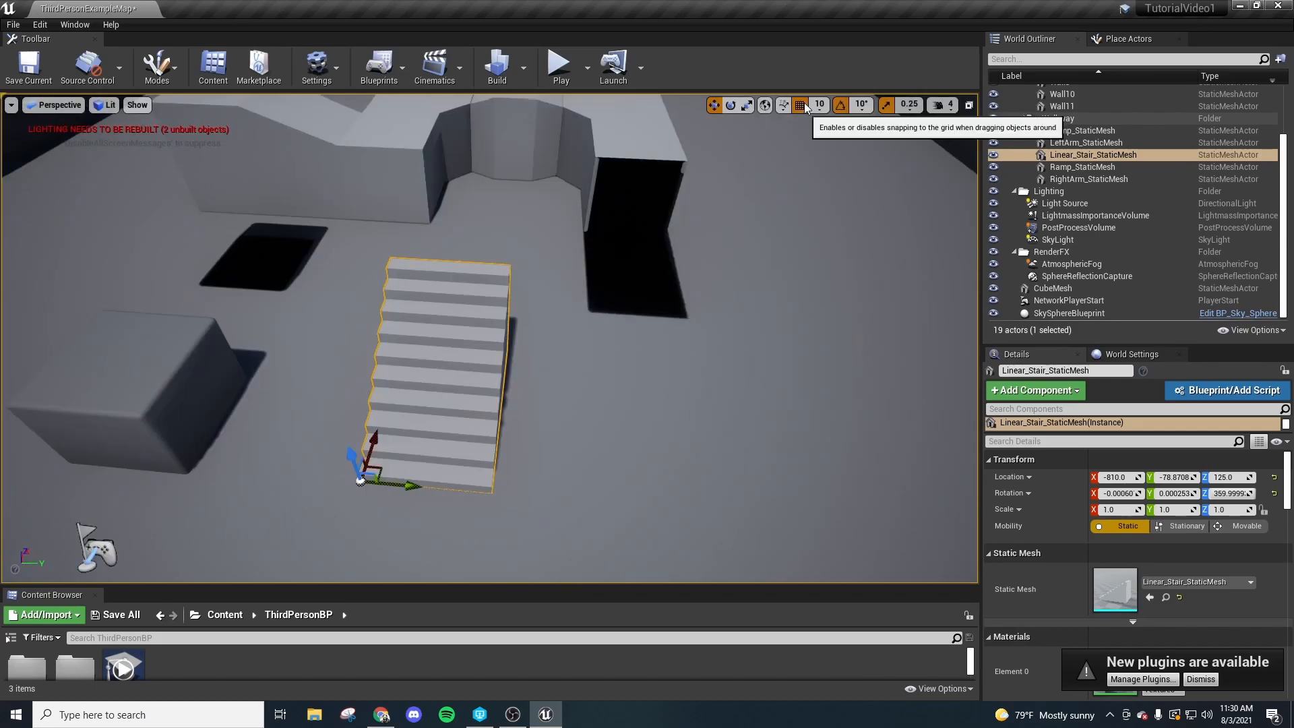
Step: Slide the linear stairs along the Y axis to about Y 51 with grid snapping at 10 units, undoing the trial moves
{"action": "right_click_drag", "start_coordinate": [780, 155], "coordinate": [517, 391]}
{"action": "left_click_drag", "start_coordinate": [445, 452], "coordinate": [534, 465], "text": "alt"}
{"action": "key", "text": "ctrl+z"}
{"action": "key", "text": "ctrl+z"}
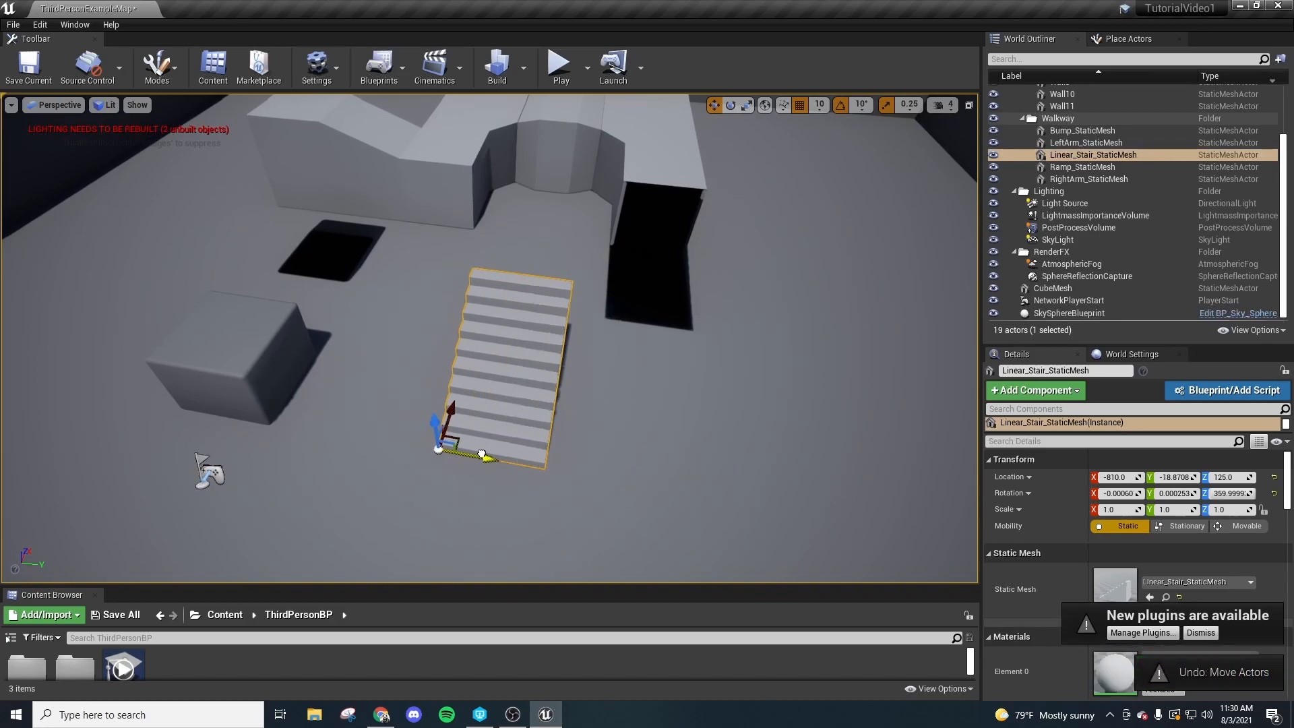
{"action": "left_click_drag", "start_coordinate": [597, 460], "coordinate": [515, 440]}
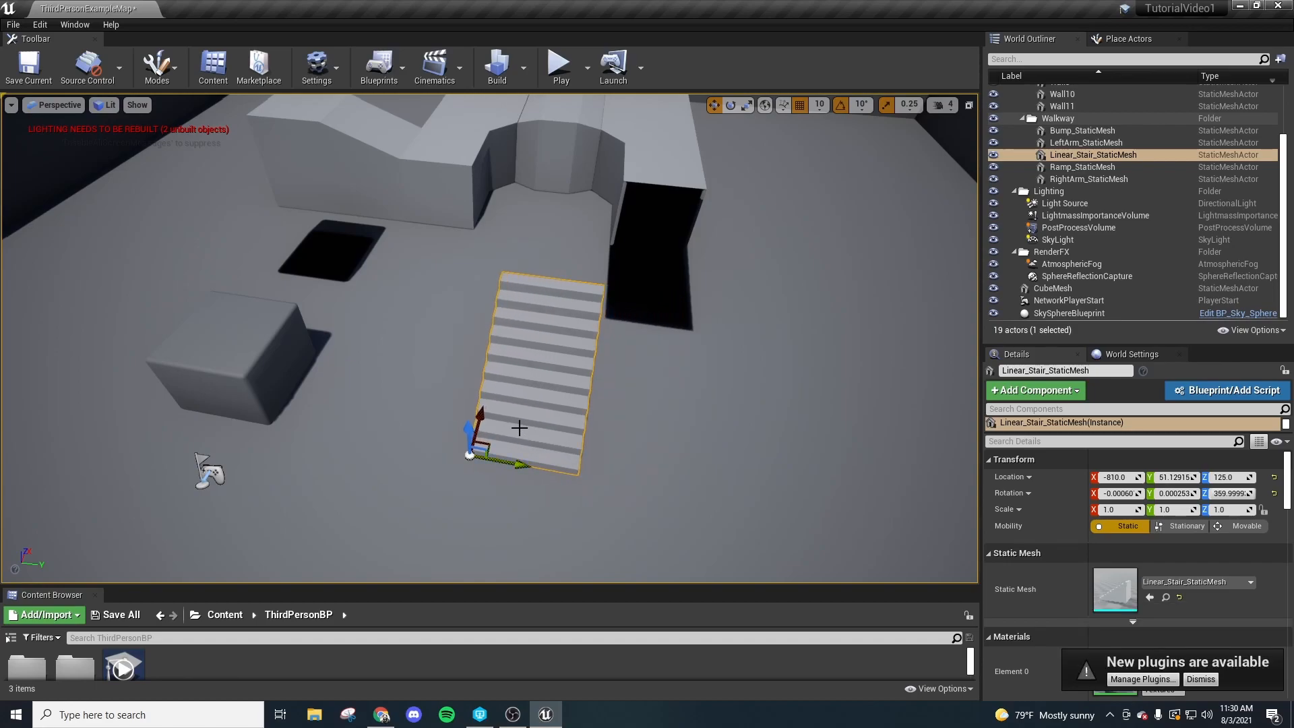
Step: Set the position grid snap size to 50 and slide the linear stairs along the Y axis to about Y -149
{"action": "left_click", "coordinate": [828, 106]}
{"action": "left_click", "coordinate": [828, 176]}
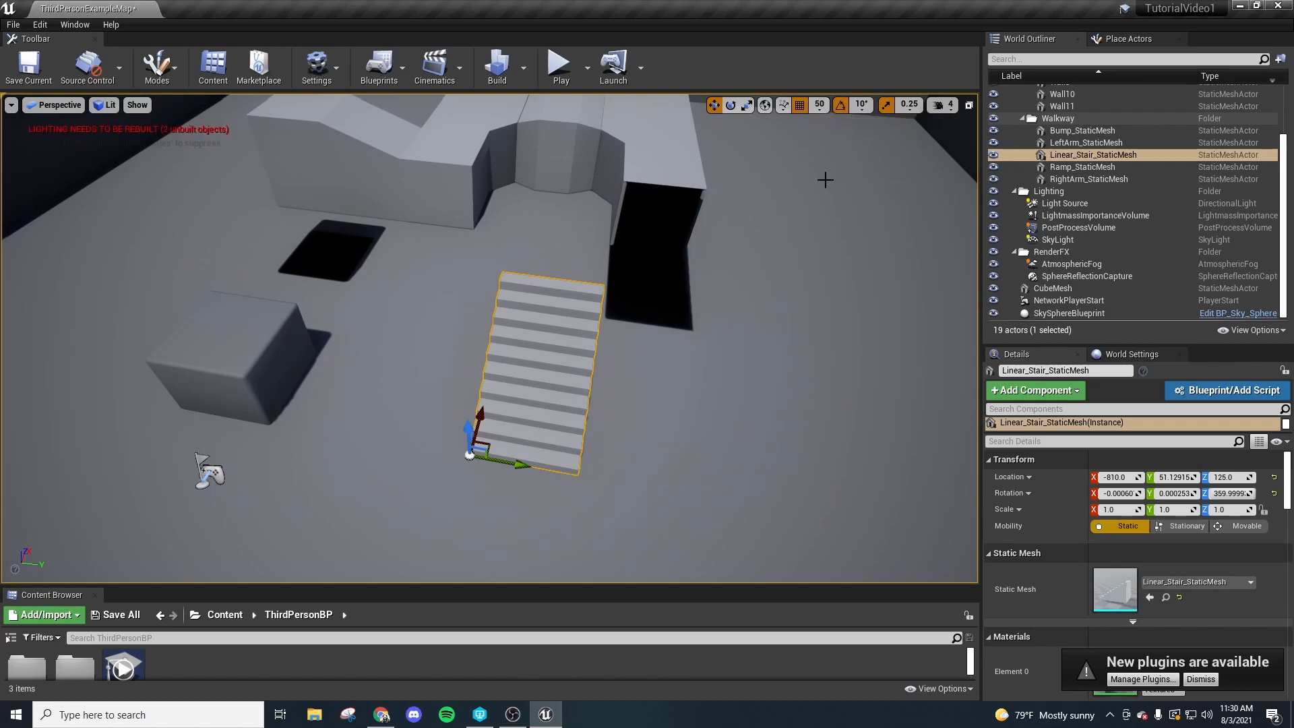
{"action": "left_click_drag", "start_coordinate": [526, 463], "coordinate": [437, 381]}
{"action": "right_click_drag", "start_coordinate": [437, 382], "coordinate": [474, 408]}
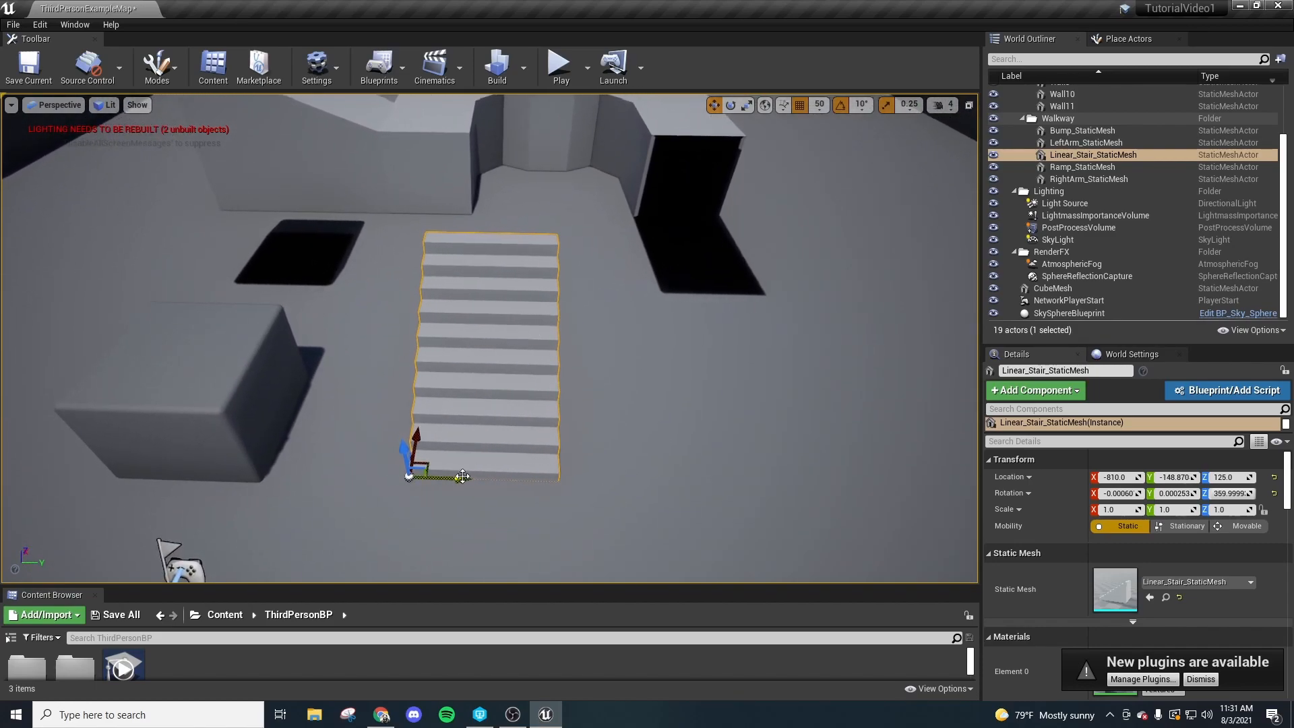
Step: Duplicate the linear stairs three times along the Y axis, placing the last two copies at about Y 351 and Y 551
{"action": "left_click_drag", "start_coordinate": [458, 477], "coordinate": [792, 499], "text": "alt"}
{"action": "key", "text": "d"}
{"action": "mouse_move", "coordinate": [635, 451]}
{"action": "right_mouse_down"}
{"action": "mouse_move", "coordinate": [580, 441]}
{"action": "mouse_move", "coordinate": [635, 451]}
{"action": "right_mouse_up"}
{"action": "key", "text": "a"}
{"action": "key", "text": "d"}
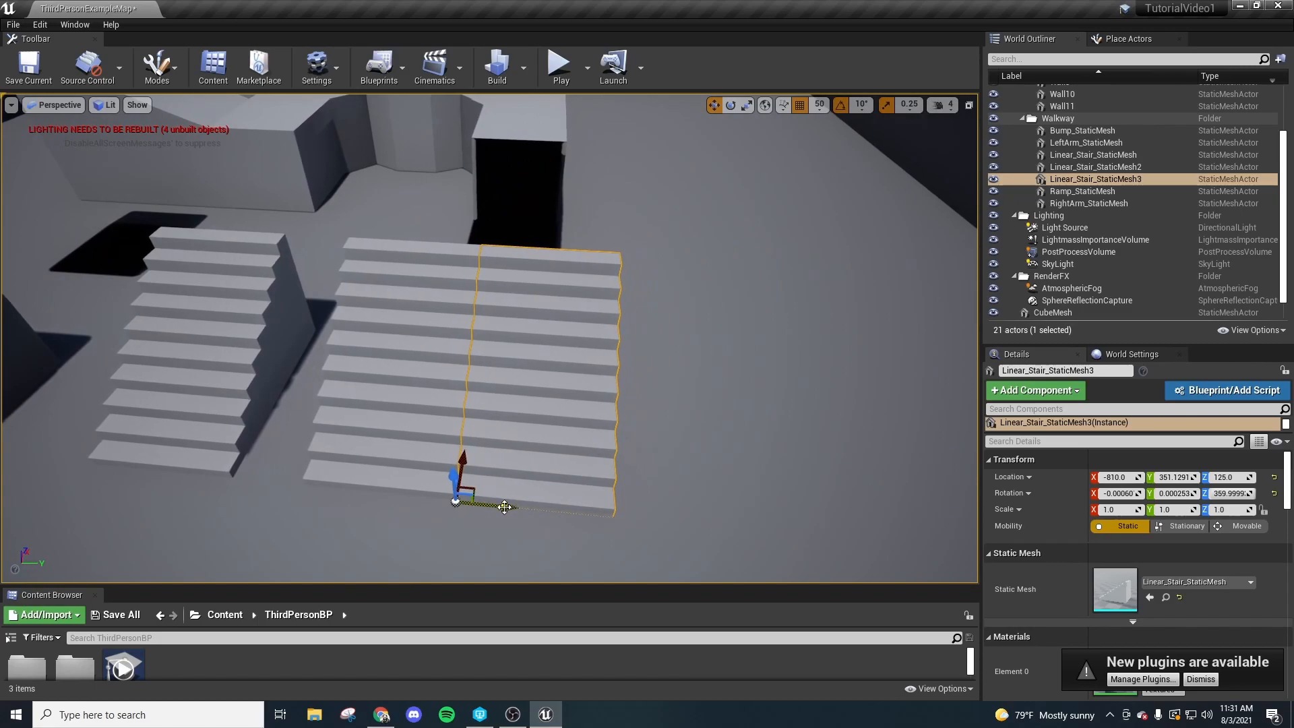
{"action": "left_click_drag", "start_coordinate": [504, 507], "coordinate": [682, 515], "text": "alt"}
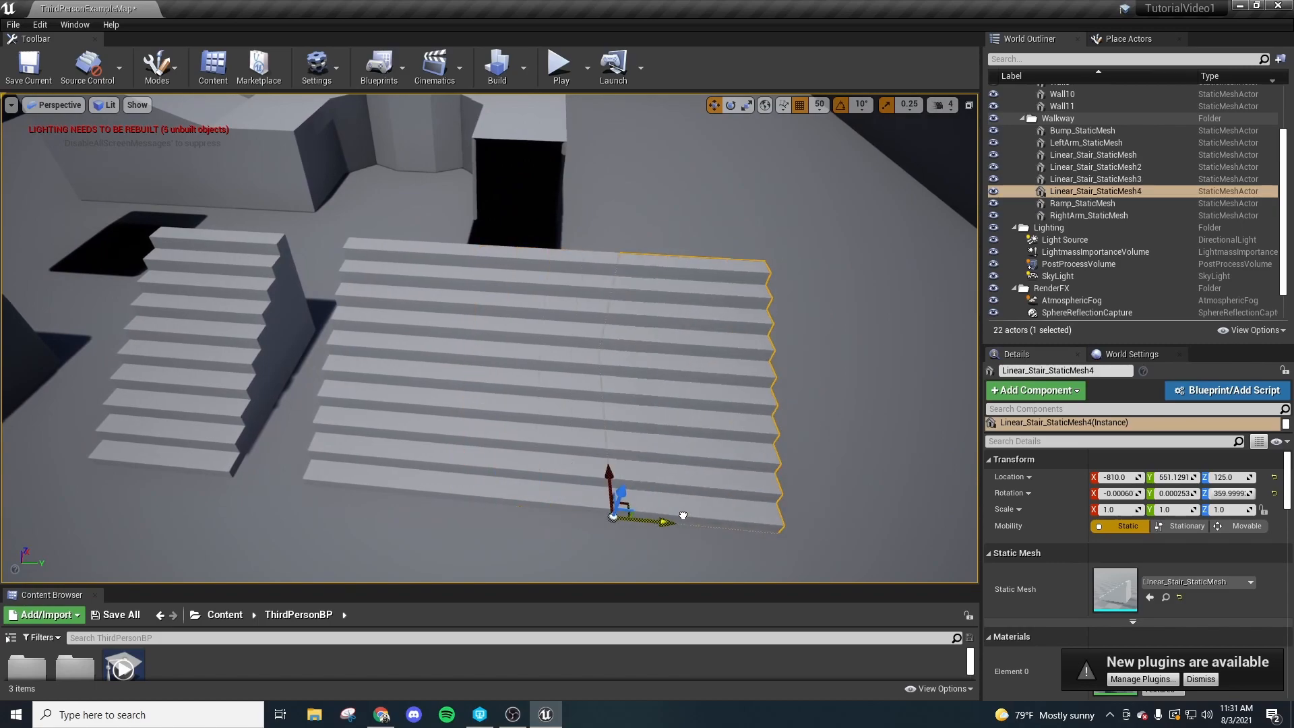
{"action": "key", "text": "s"}
{"action": "right_click_drag", "start_coordinate": [719, 458], "coordinate": [741, 460]}
Step: With grid snapping off, slide the last stair copy to about Y 577 and back to about Y 552, and re-enable grid snapping
{"action": "left_click", "coordinate": [800, 106]}
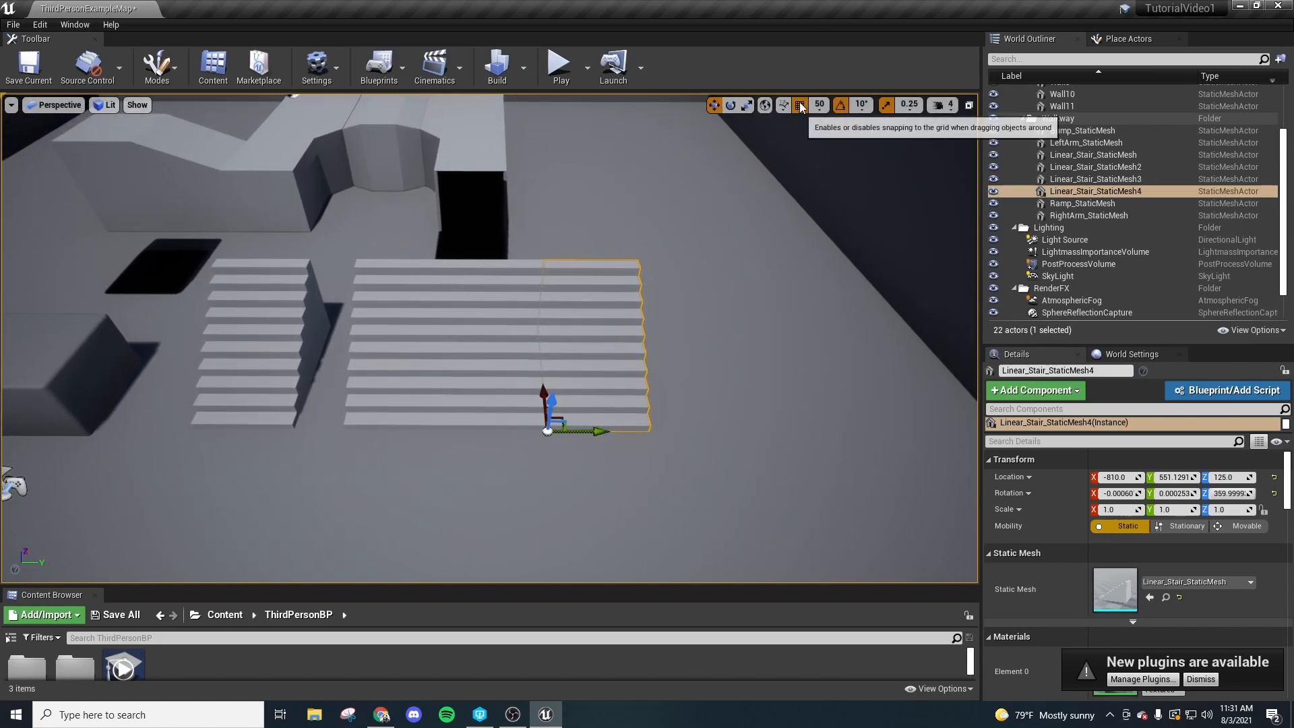
{"action": "mouse_move", "coordinate": [601, 428]}
{"action": "left_mouse_down"}
{"action": "mouse_move", "coordinate": [628, 430]}
{"action": "mouse_move", "coordinate": [614, 430]}
{"action": "left_mouse_up"}
{"action": "right_click_drag", "start_coordinate": [636, 414], "coordinate": [499, 514]}
{"action": "key", "text": "d"}
{"action": "key", "text": "w"}
{"action": "key", "text": "s"}
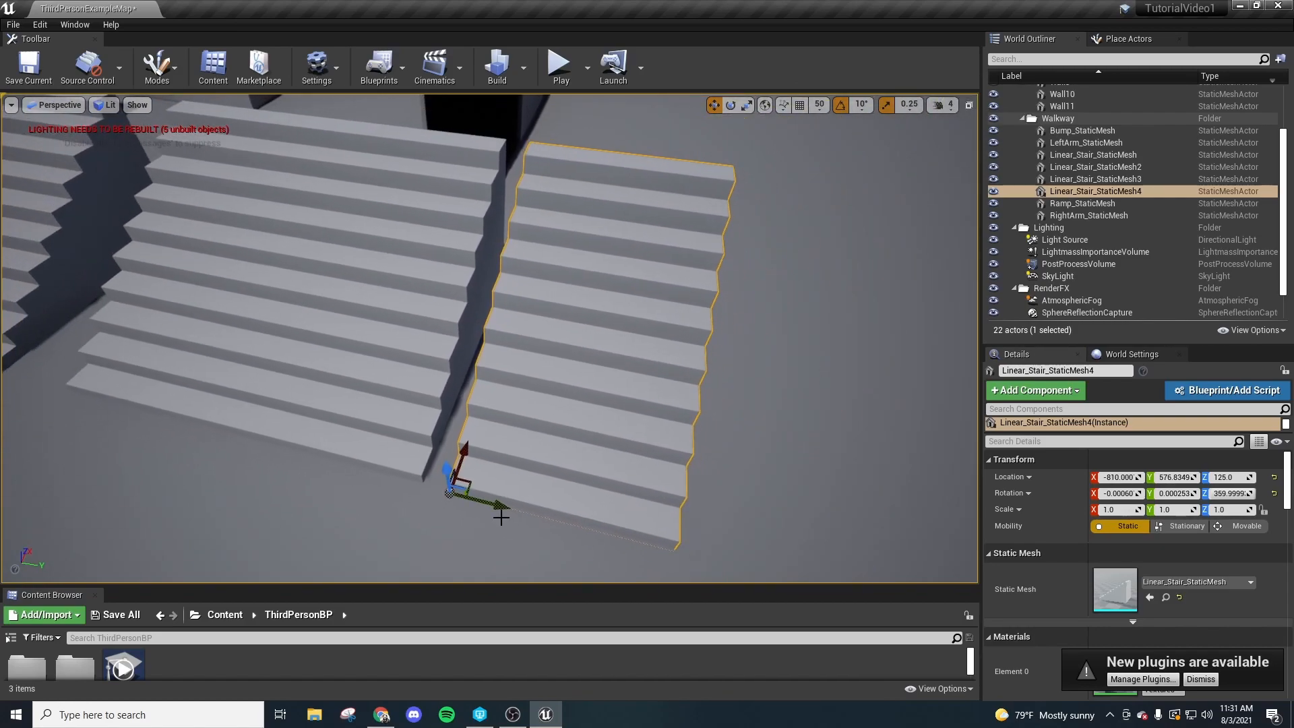
{"action": "left_click_drag", "start_coordinate": [491, 497], "coordinate": [469, 487]}
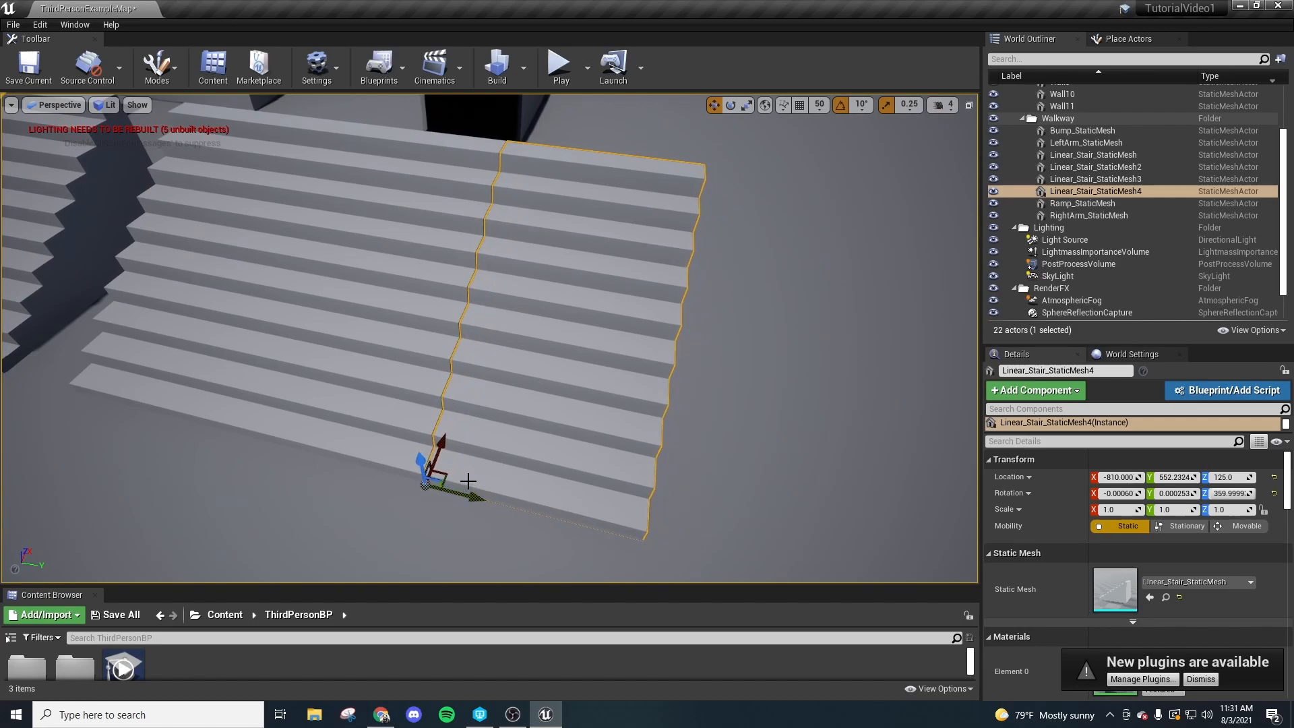
{"action": "left_click", "coordinate": [802, 111]}
Step: Rotate the last stair copy 90 degrees about the Z axis using 10-degree rotation snapping
{"action": "right_click_drag", "start_coordinate": [597, 263], "coordinate": [664, 264]}
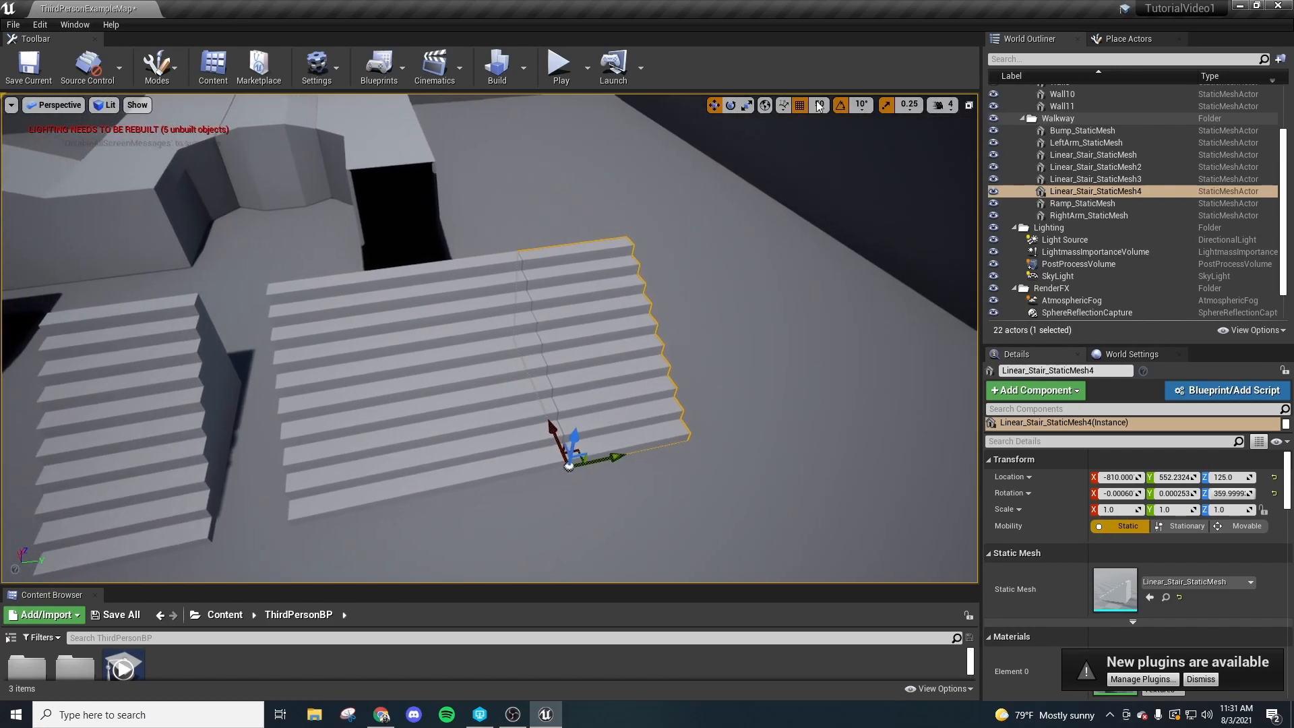
{"action": "key", "text": "e"}
{"action": "right_click_drag", "start_coordinate": [633, 451], "coordinate": [567, 420]}
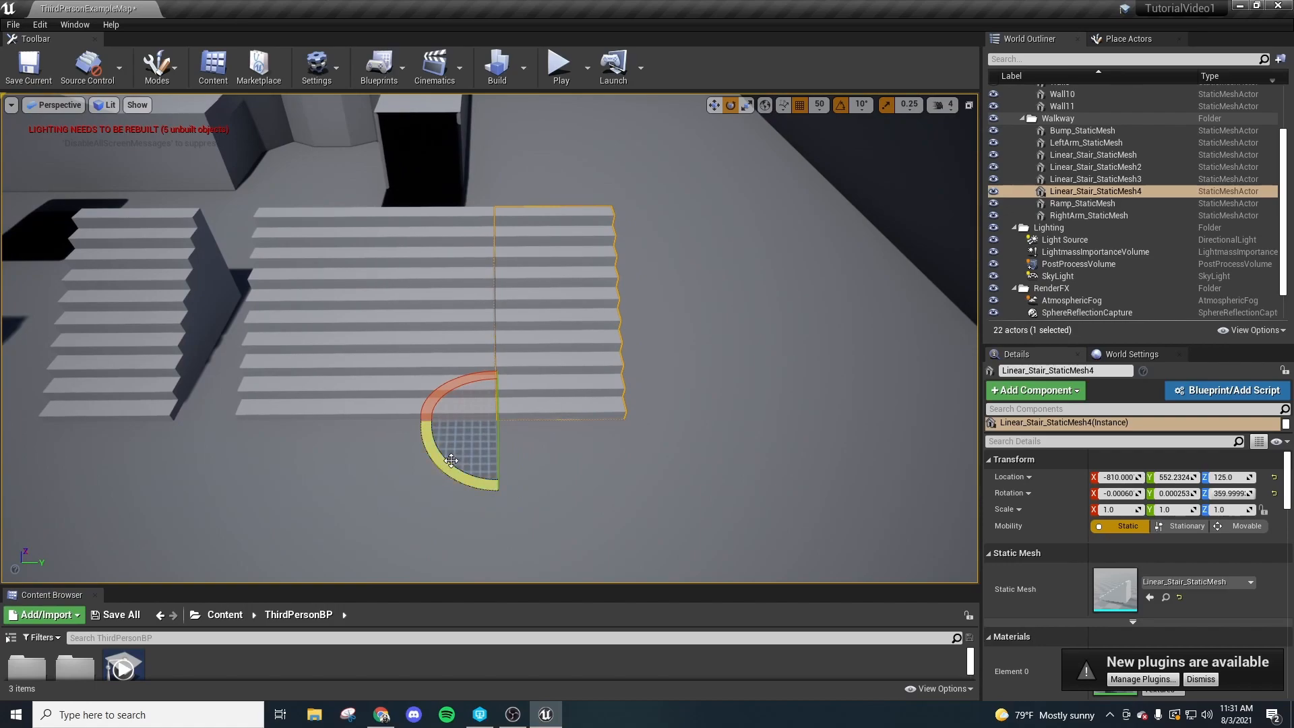
{"action": "left_click_drag", "start_coordinate": [451, 460], "coordinate": [575, 420]}
{"action": "right_click_drag", "start_coordinate": [511, 428], "coordinate": [621, 389]}
{"action": "mouse_move", "coordinate": [416, 447]}
{"action": "left_mouse_down"}
{"action": "mouse_move", "coordinate": [407, 453]}
{"action": "mouse_move", "coordinate": [377, 391]}
{"action": "mouse_move", "coordinate": [404, 349]}
{"action": "mouse_move", "coordinate": [415, 455]}
{"action": "left_mouse_up"}
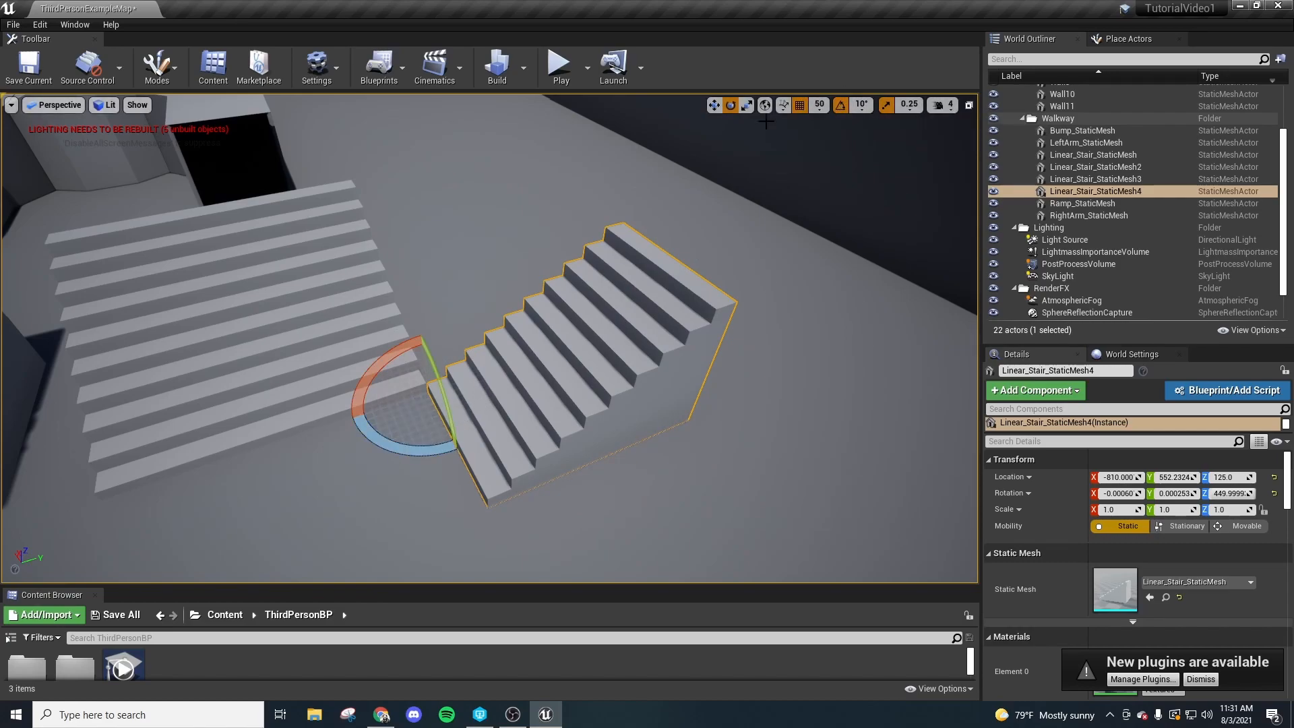
Step: Try rotating the last stair copy with rotation snapping off, undo it, and try again with rotation snapping re-enabled
{"action": "left_click", "coordinate": [841, 105]}
{"action": "left_click_drag", "start_coordinate": [392, 457], "coordinate": [502, 369]}
{"action": "key", "text": "ctrl+z"}
{"action": "left_click", "coordinate": [840, 105]}
{"action": "left_click_drag", "start_coordinate": [386, 439], "coordinate": [404, 347]}
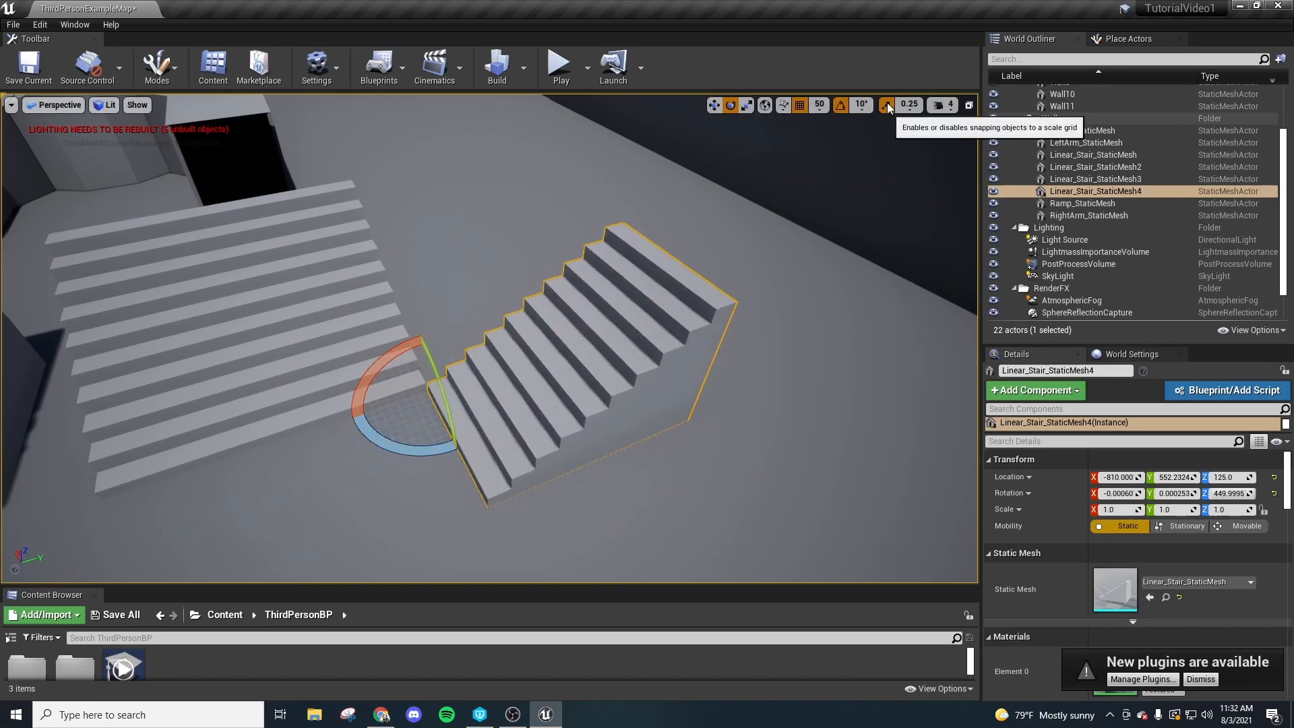
Step: Scale the rotated stair copy uniformly to about 1.01, trying the scaling with 0.25 scale snapping on and off
{"action": "right_click_drag", "start_coordinate": [595, 416], "coordinate": [600, 415]}
{"action": "key", "text": "r"}
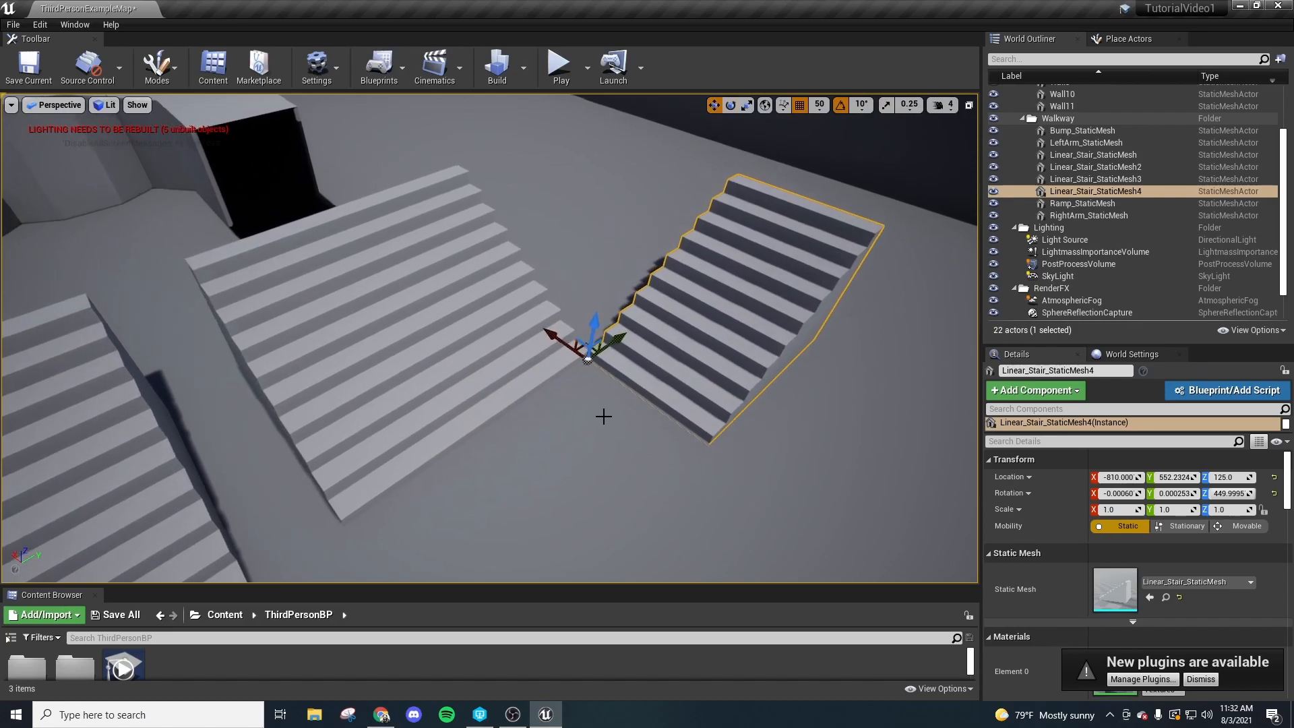
{"action": "left_click_drag", "start_coordinate": [587, 361], "coordinate": [527, 361]}
{"action": "right_click_drag", "start_coordinate": [528, 361], "coordinate": [528, 361]}
{"action": "left_click_drag", "start_coordinate": [492, 362], "coordinate": [613, 362]}
{"action": "left_click_drag", "start_coordinate": [432, 362], "coordinate": [555, 361]}
{"action": "right_click_drag", "start_coordinate": [769, 196], "coordinate": [798, 164]}
{"action": "left_click", "coordinate": [885, 104]}
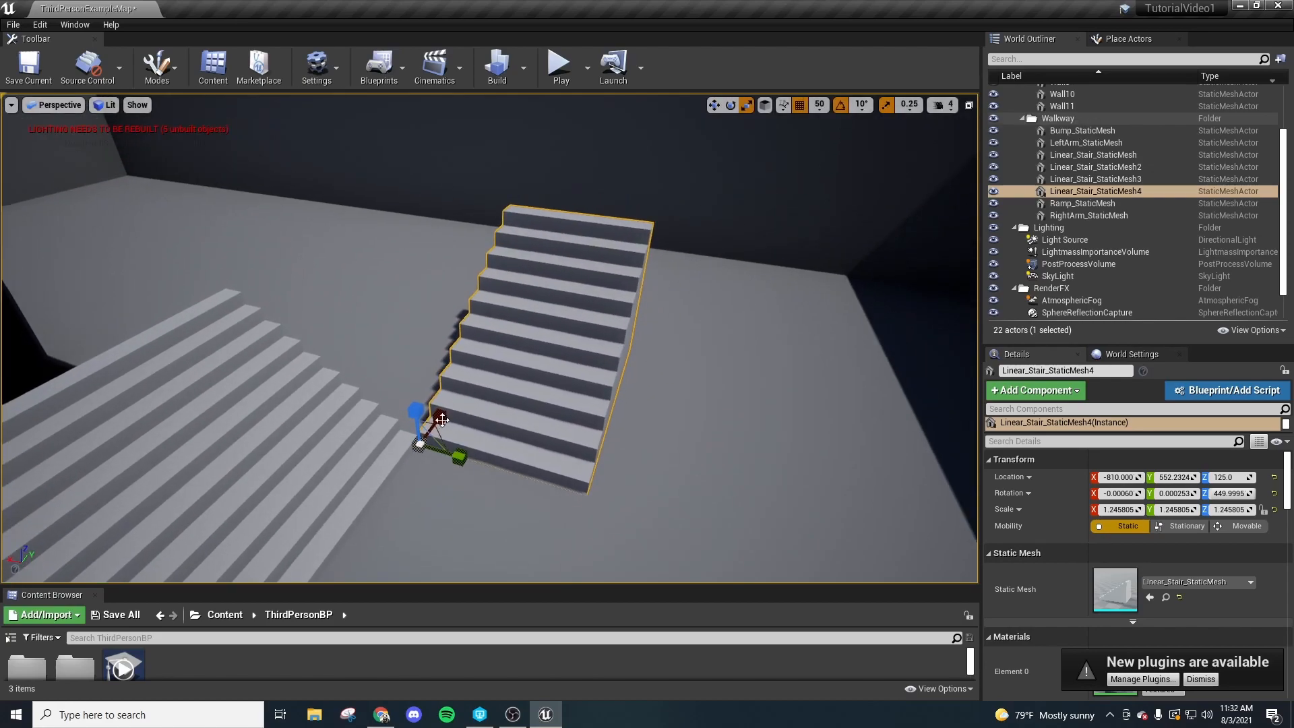
{"action": "mouse_move", "coordinate": [417, 452]}
{"action": "left_mouse_down"}
{"action": "mouse_move", "coordinate": [498, 451]}
{"action": "mouse_move", "coordinate": [405, 451]}
{"action": "left_mouse_up"}
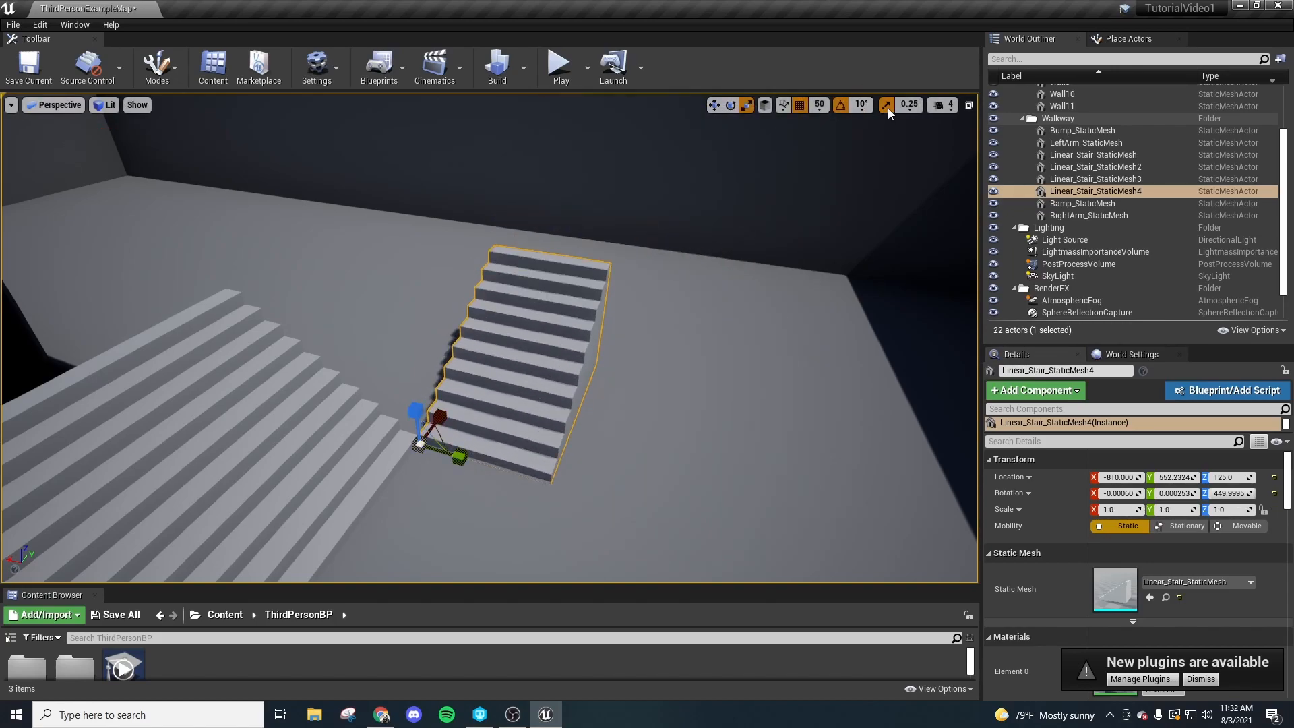
{"action": "left_click_drag", "start_coordinate": [427, 444], "coordinate": [399, 420]}
Step: Slide the rotated stair copy to about X -841 with grid snapping off, and re-enable grid and scale snapping
{"action": "left_click", "coordinate": [800, 104]}
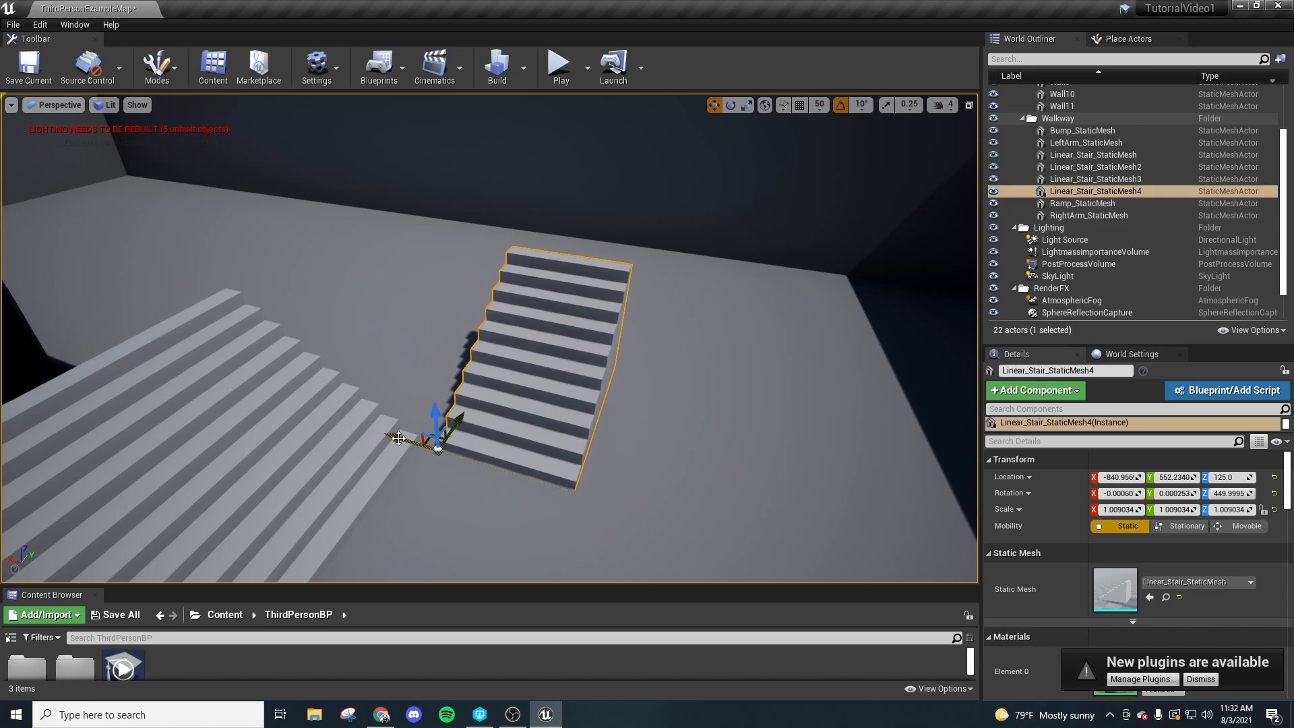
{"action": "left_click", "coordinate": [800, 105]}
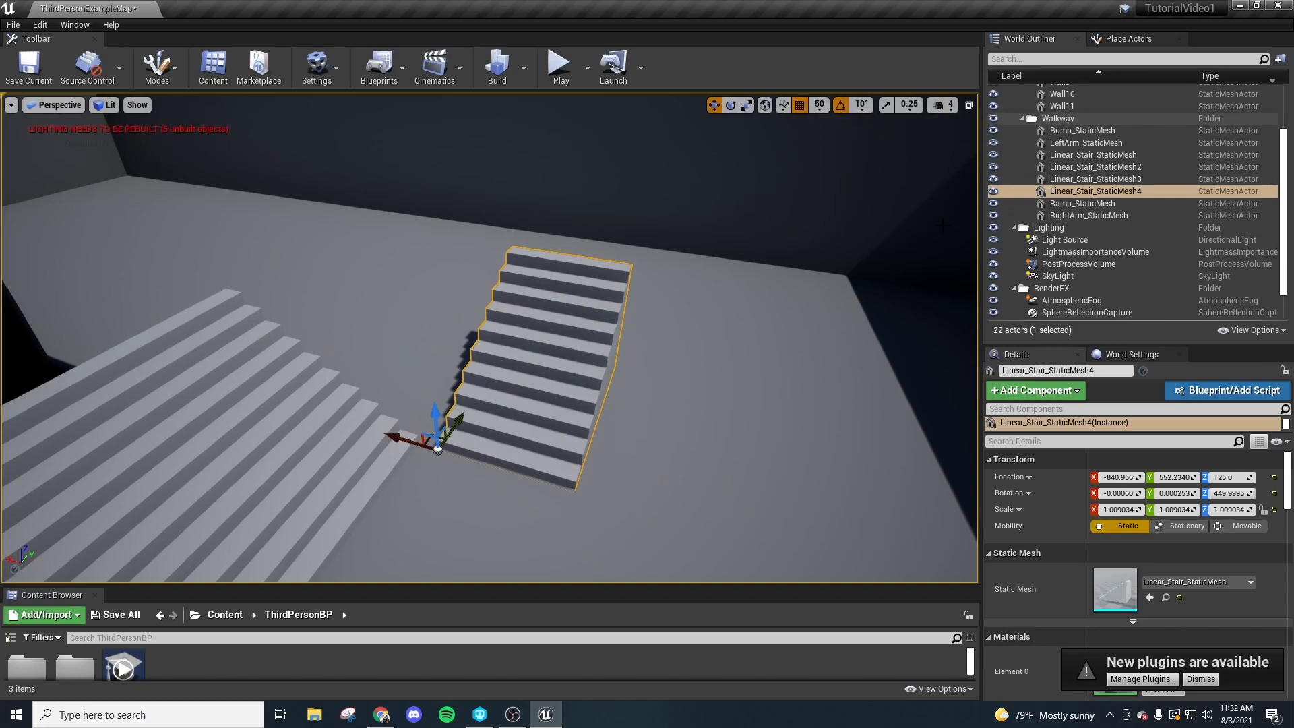
{"action": "left_click", "coordinate": [886, 104]}
{"action": "left_click_drag", "start_coordinate": [403, 436], "coordinate": [358, 359]}
Step: Slide the first duplicated linear stairs along the Y axis to about Y 251
{"action": "right_click_drag", "start_coordinate": [741, 403], "coordinate": [539, 402]}
{"action": "key", "text": "d"}
{"action": "right_click_drag", "start_coordinate": [600, 359], "coordinate": [559, 407]}
{"action": "key", "text": "a"}
{"action": "key", "text": "d"}
{"action": "right_click_drag", "start_coordinate": [471, 320], "coordinate": [517, 312]}
{"action": "key", "text": "s"}
{"action": "left_click_drag", "start_coordinate": [440, 396], "coordinate": [472, 393]}
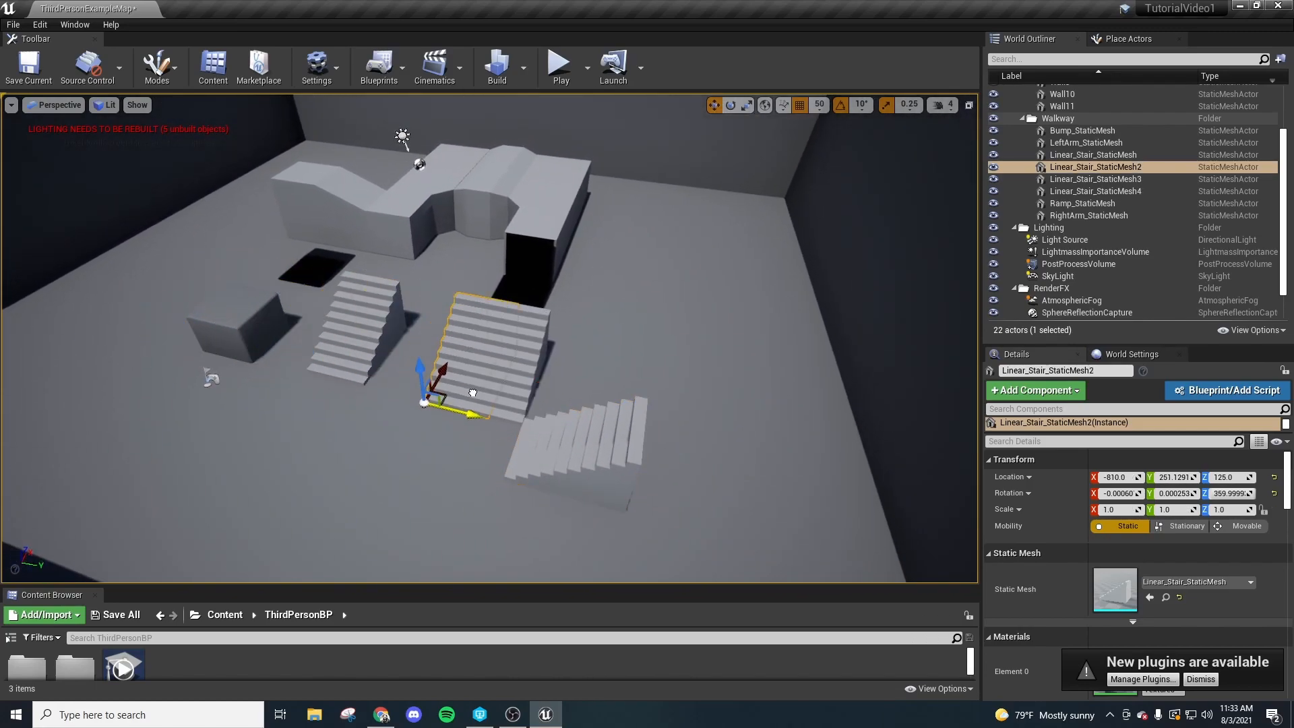
Step: Move the walkway's right arm to Y 360 and rotate it to about 10 degrees around the Z axis
{"action": "left_click", "coordinate": [577, 196]}
{"action": "left_click_drag", "start_coordinate": [525, 288], "coordinate": [566, 290]}
{"action": "right_click_drag", "start_coordinate": [672, 311], "coordinate": [603, 312]}
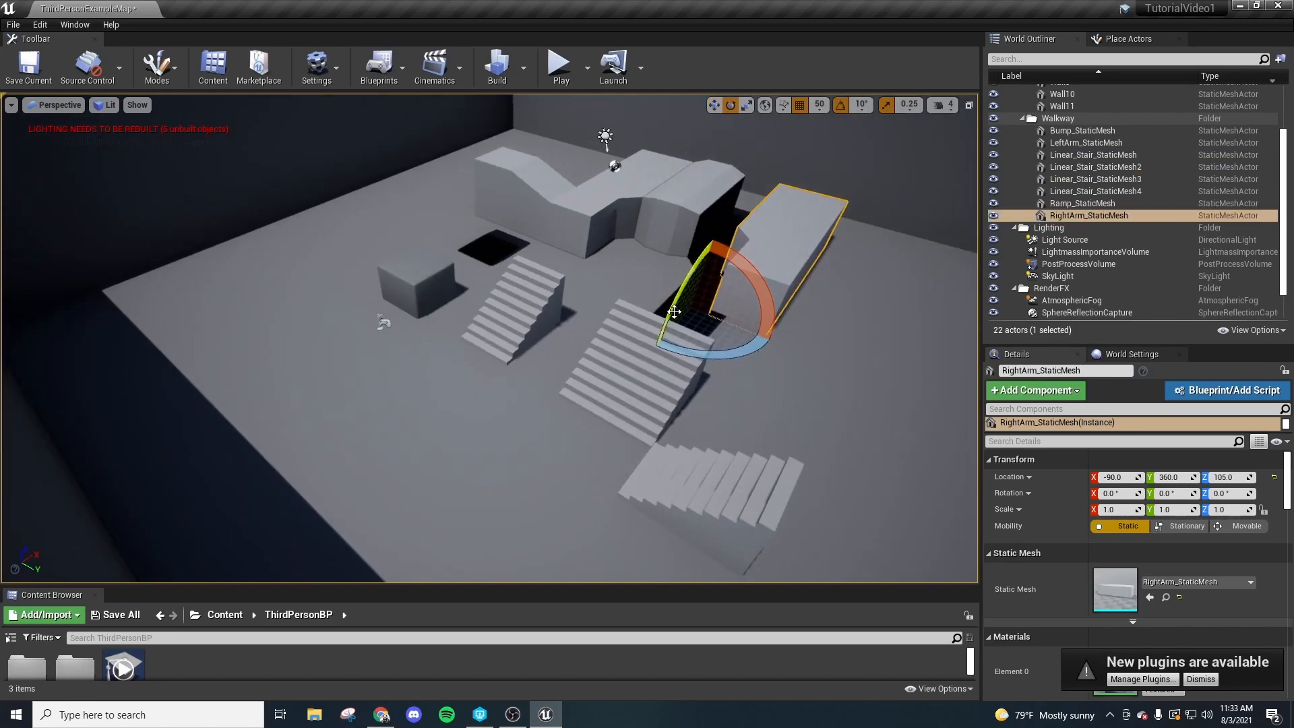
{"action": "left_click_drag", "start_coordinate": [734, 349], "coordinate": [780, 344]}
{"action": "right_click_drag", "start_coordinate": [780, 343], "coordinate": [824, 359]}
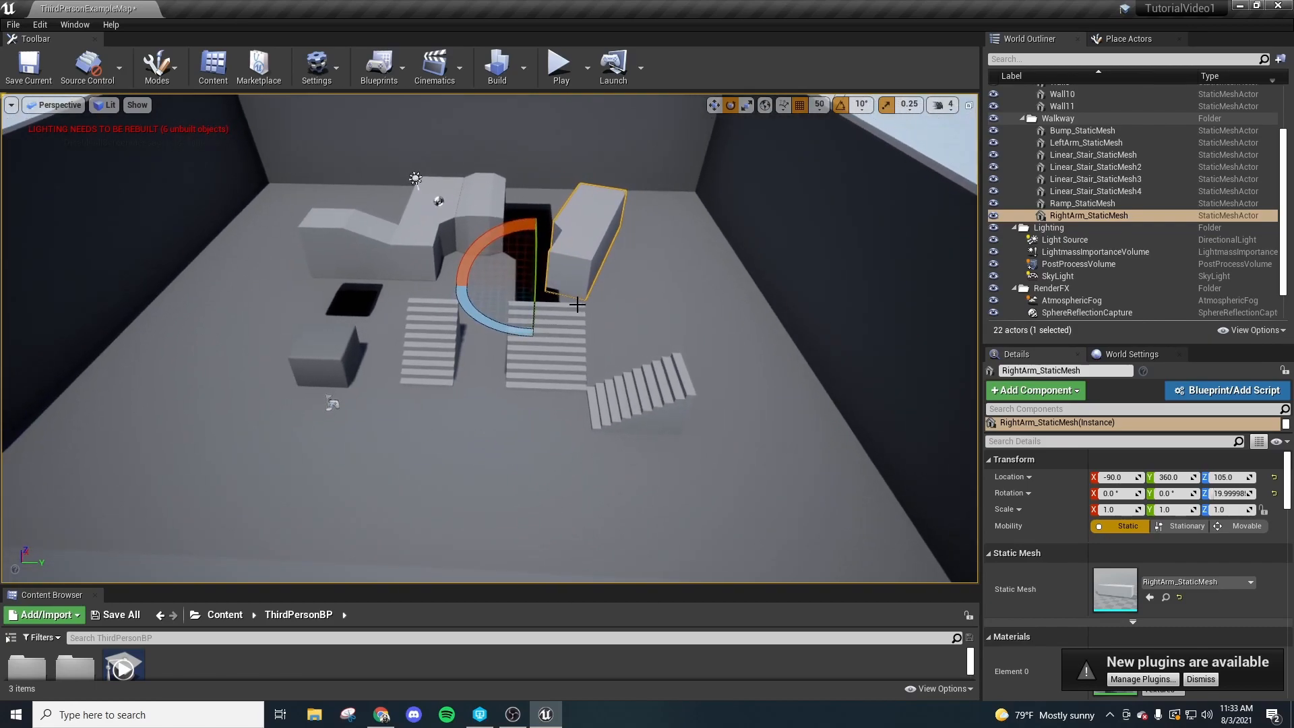
{"action": "left_click_drag", "start_coordinate": [494, 320], "coordinate": [669, 343]}
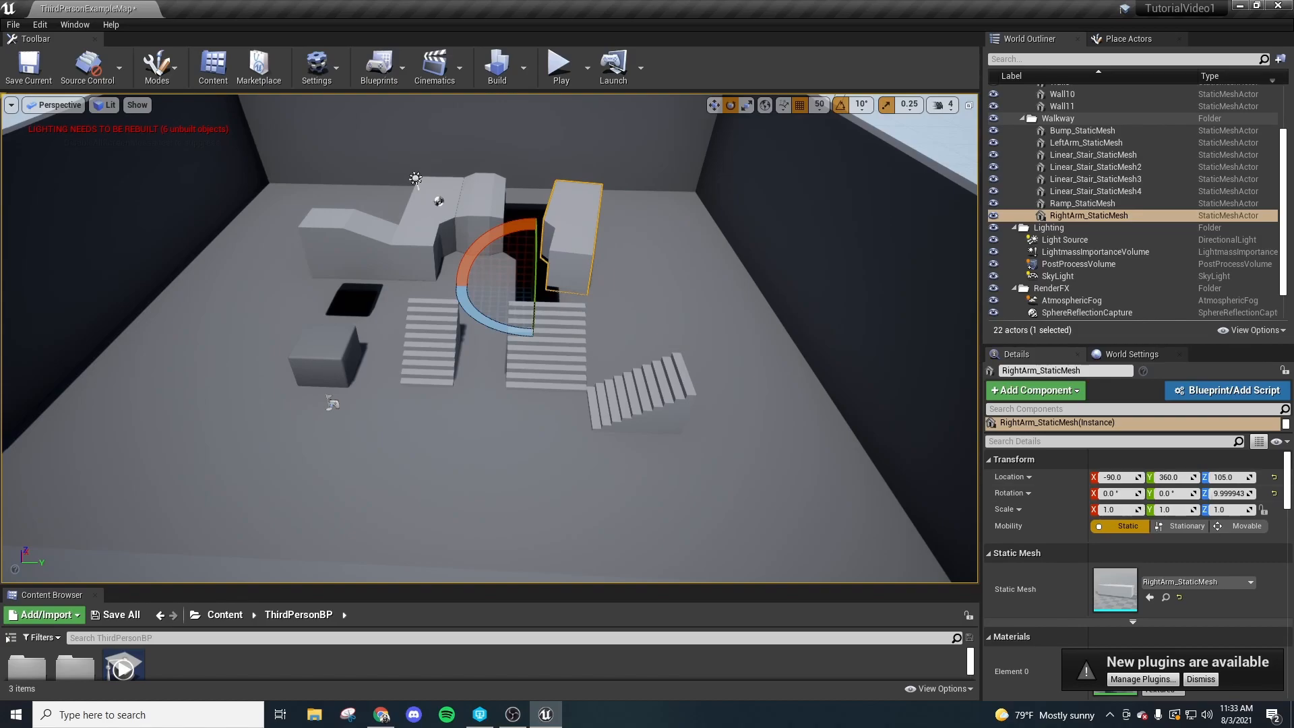